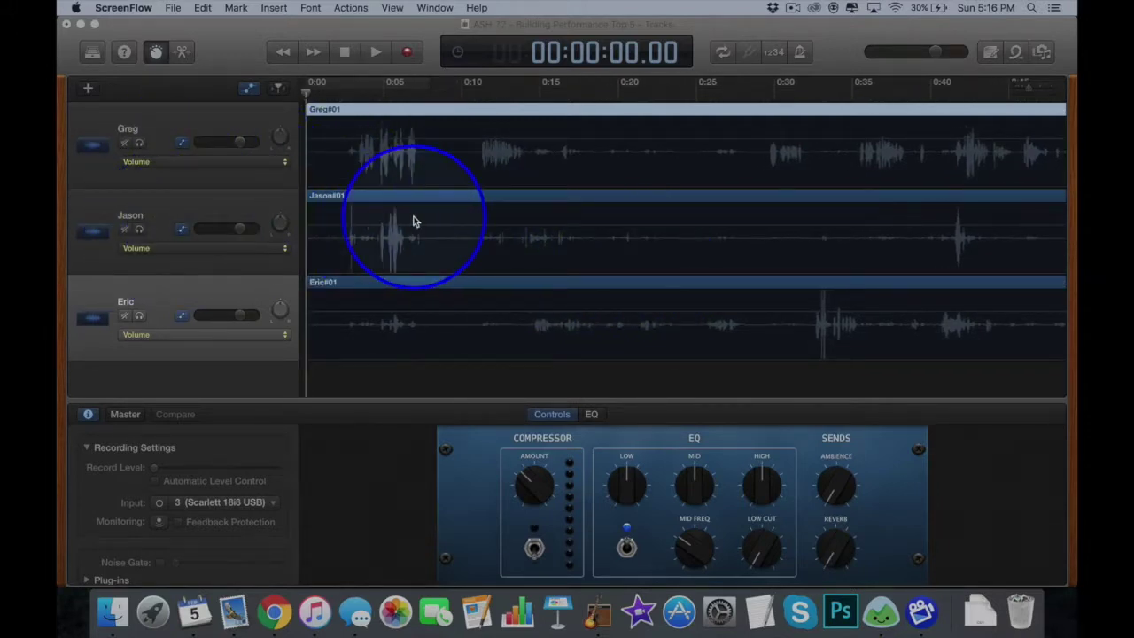
Select the Greg, Jason and Eric regions and move the playhead to about 0:50
left_click(401, 117)
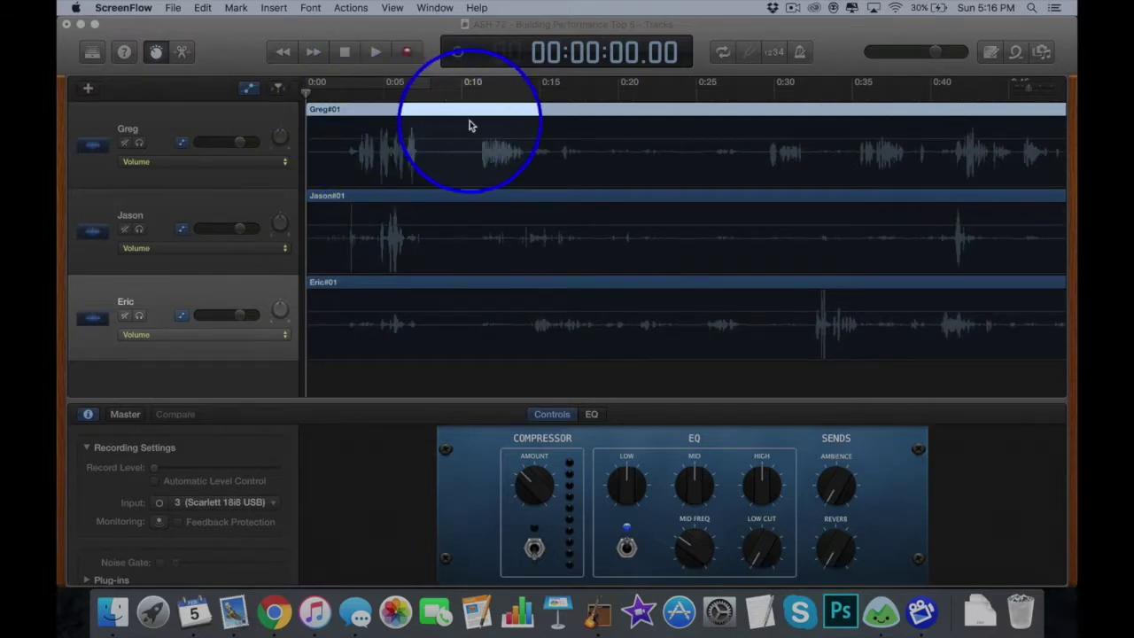
left_click(474, 194, "shift")
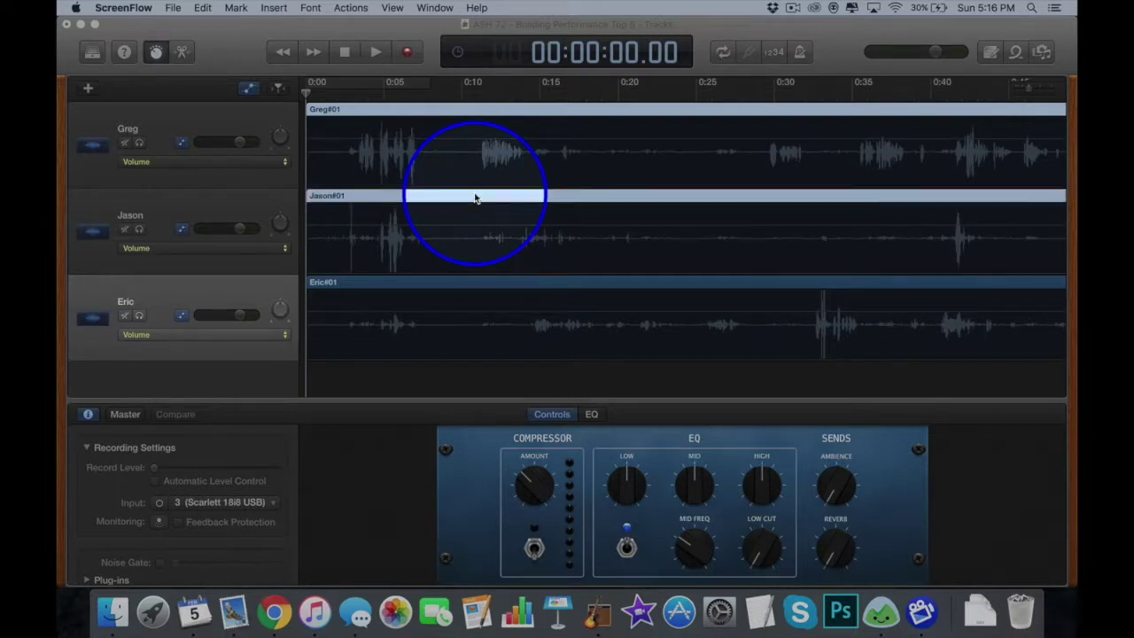
left_click(475, 283, "shift")
scroll(476, 287, "right", 10)
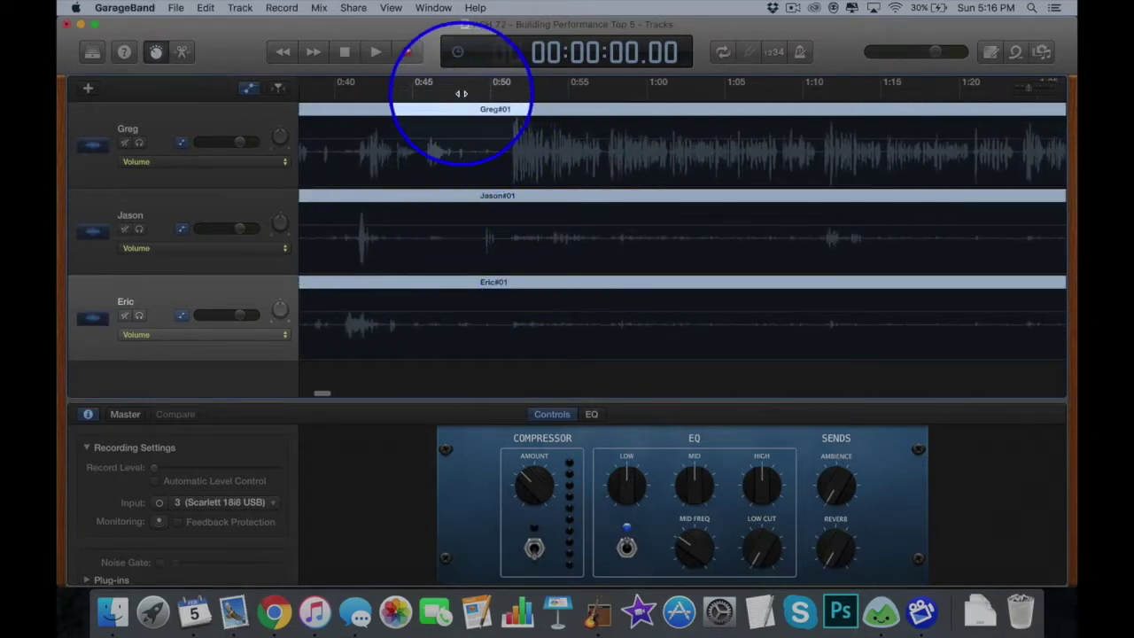
left_click_drag(461, 92, 506, 105)
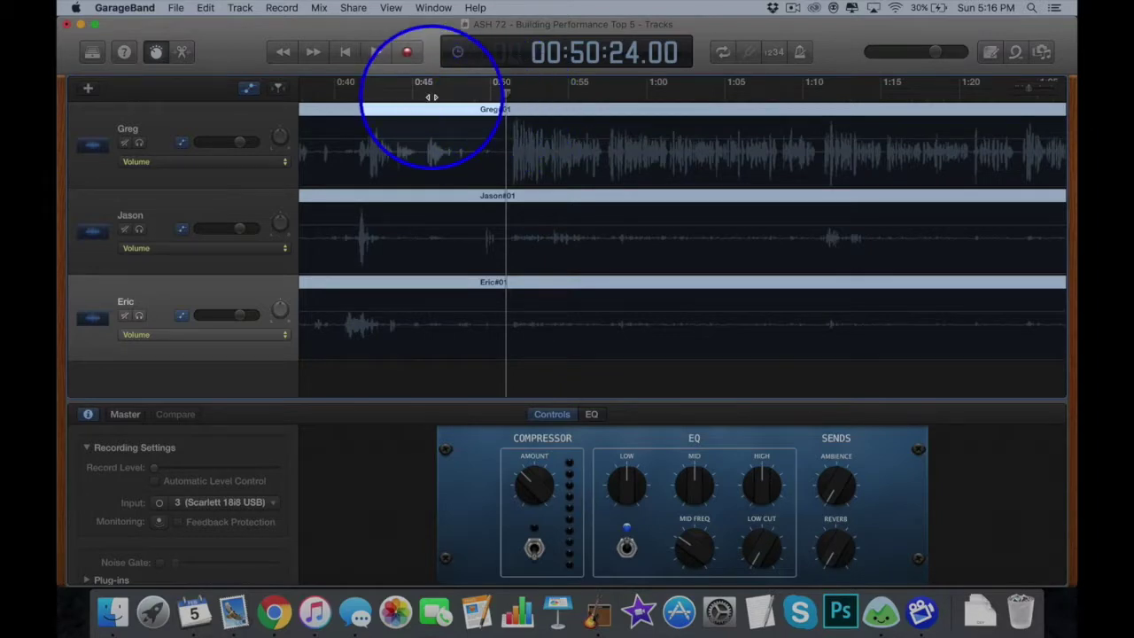
Split all three speaker regions at the 0:50 playhead with Edit > Split Regions at Playhead
left_click(205, 9)
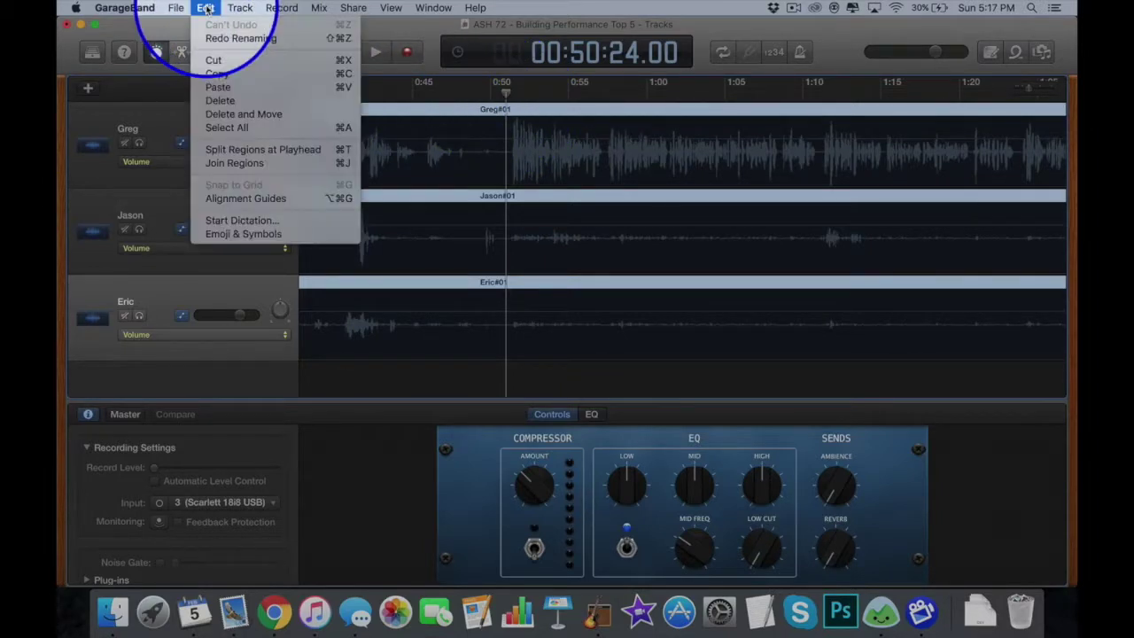
left_click(222, 151)
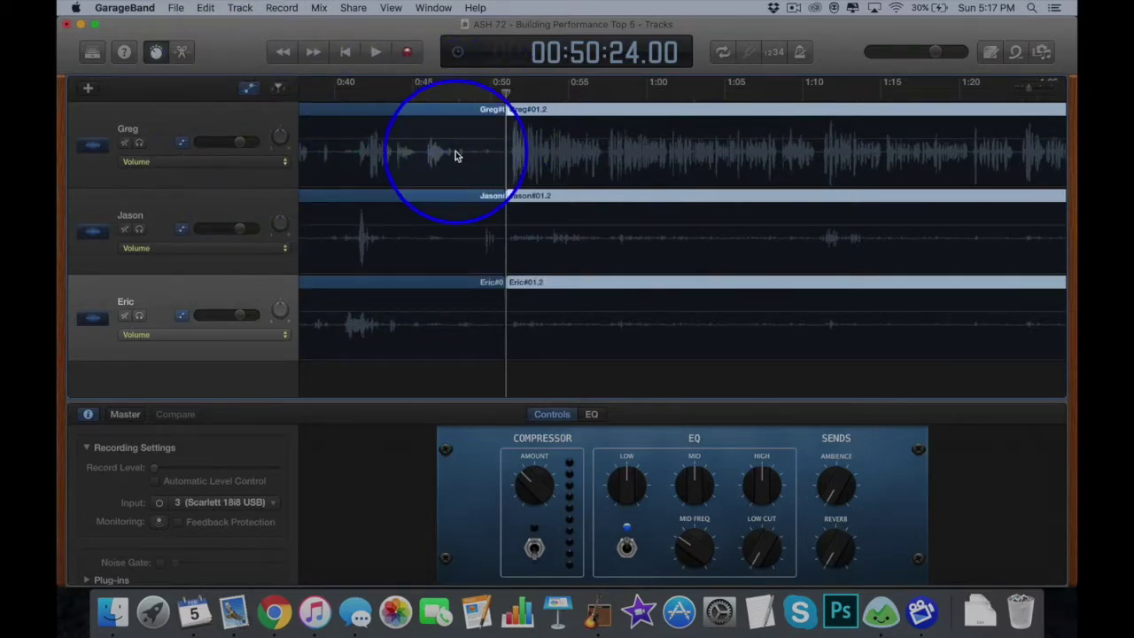
scroll(456, 157, "left", 5)
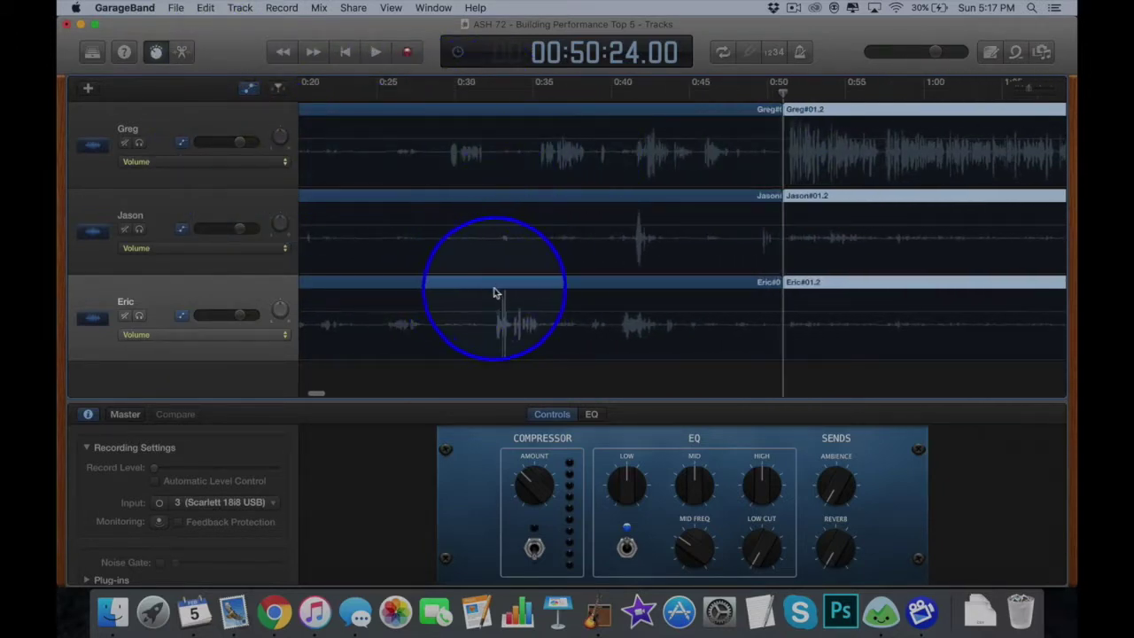
scroll(587, 236, "right", 2)
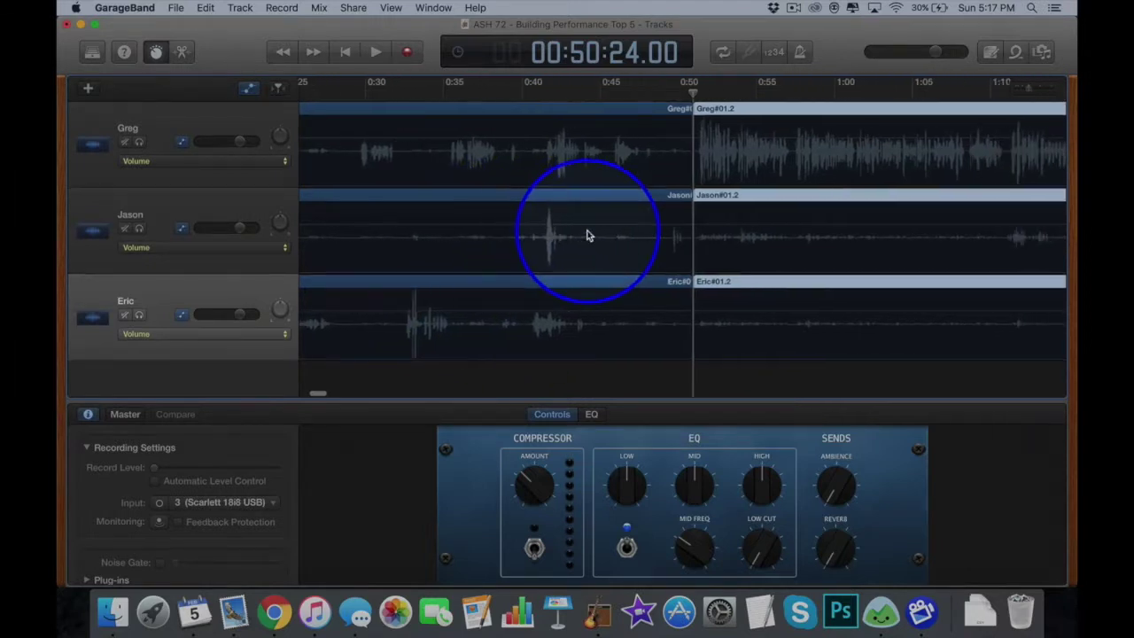
scroll(657, 234, "right", 3)
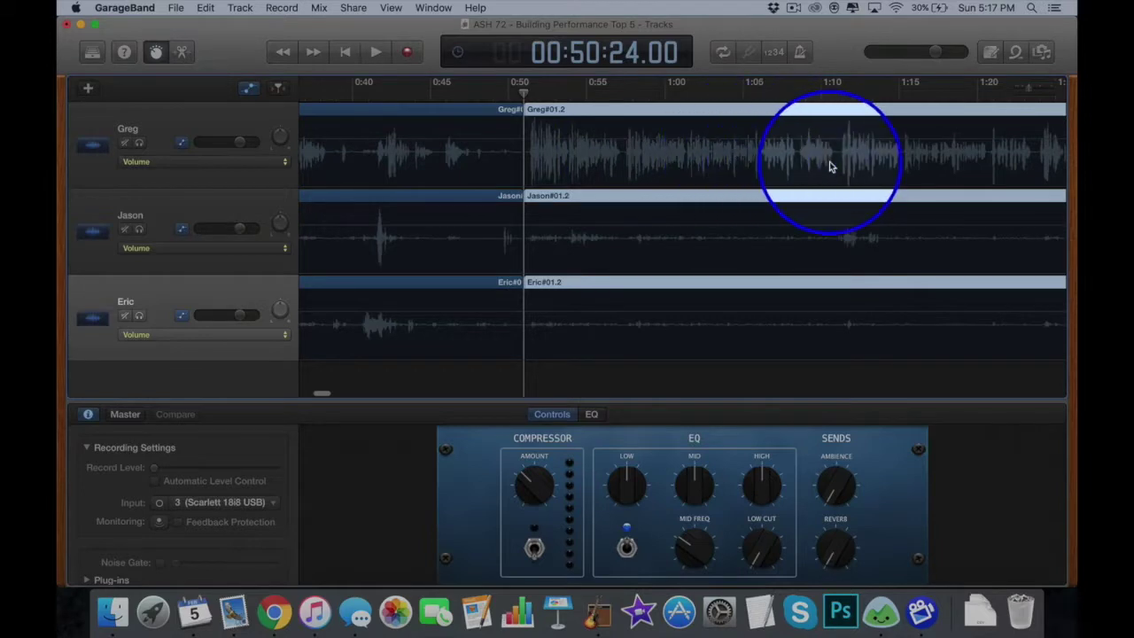
scroll(568, 177, "left", 4)
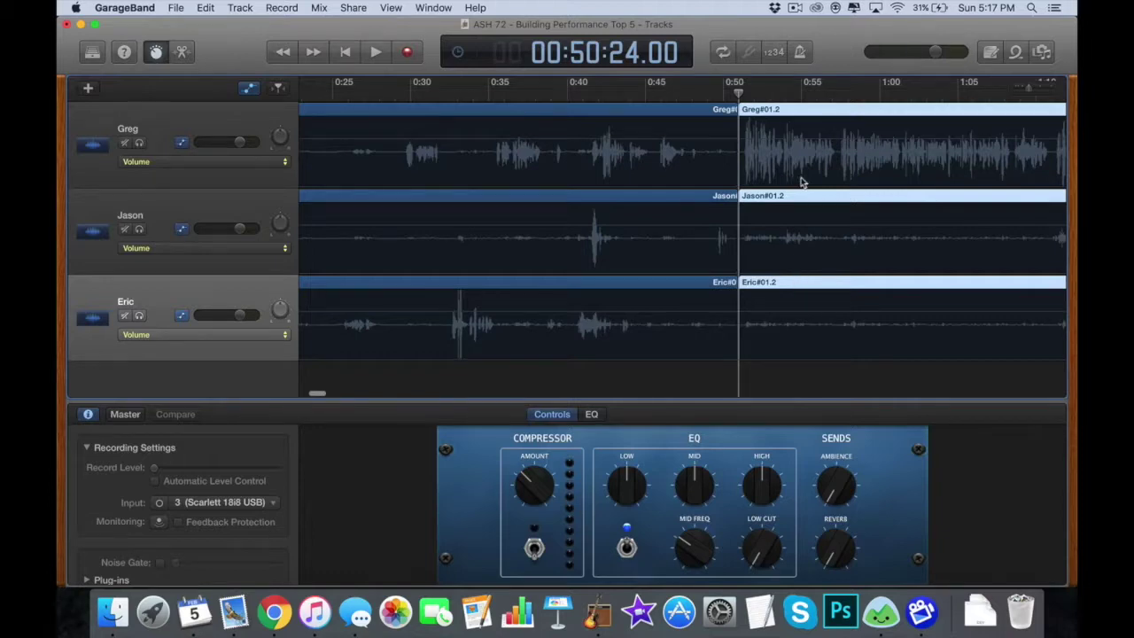
Delete the pre-0:50 parts of all three tracks and select the remaining #01.2 regions
left_click(549, 114)
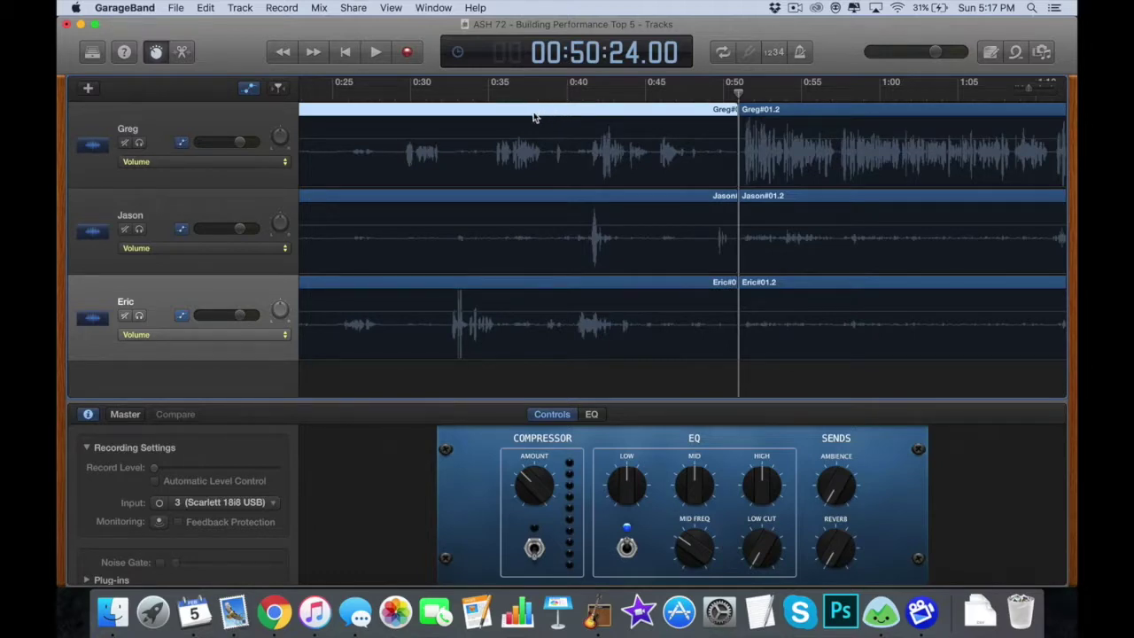
left_click(508, 196, "shift")
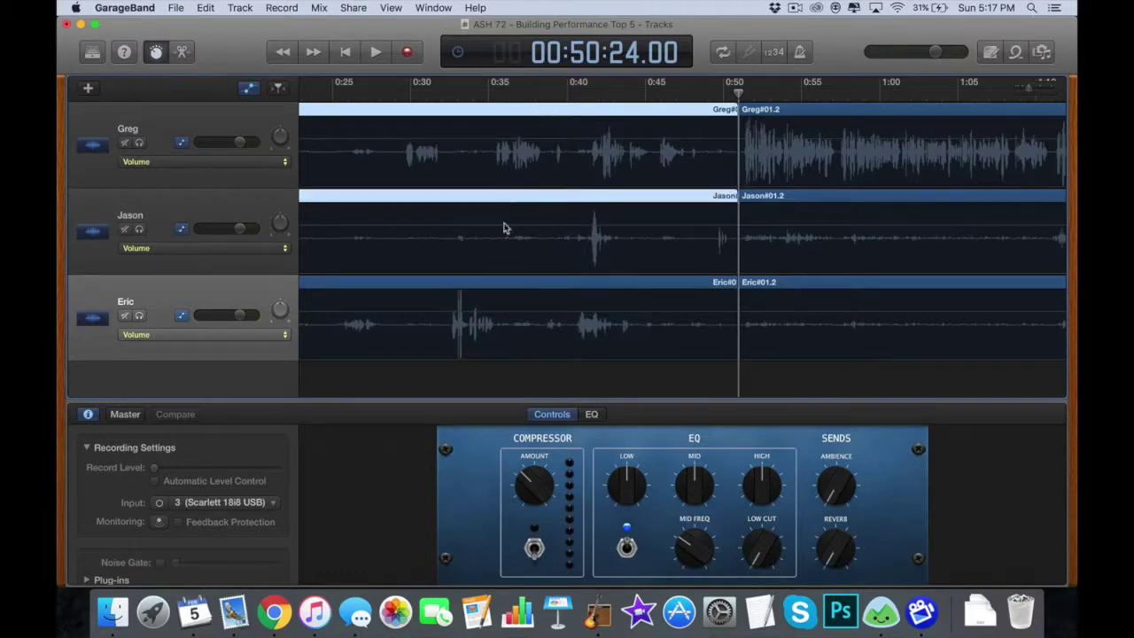
left_click(501, 285, "shift")
key("Delete")
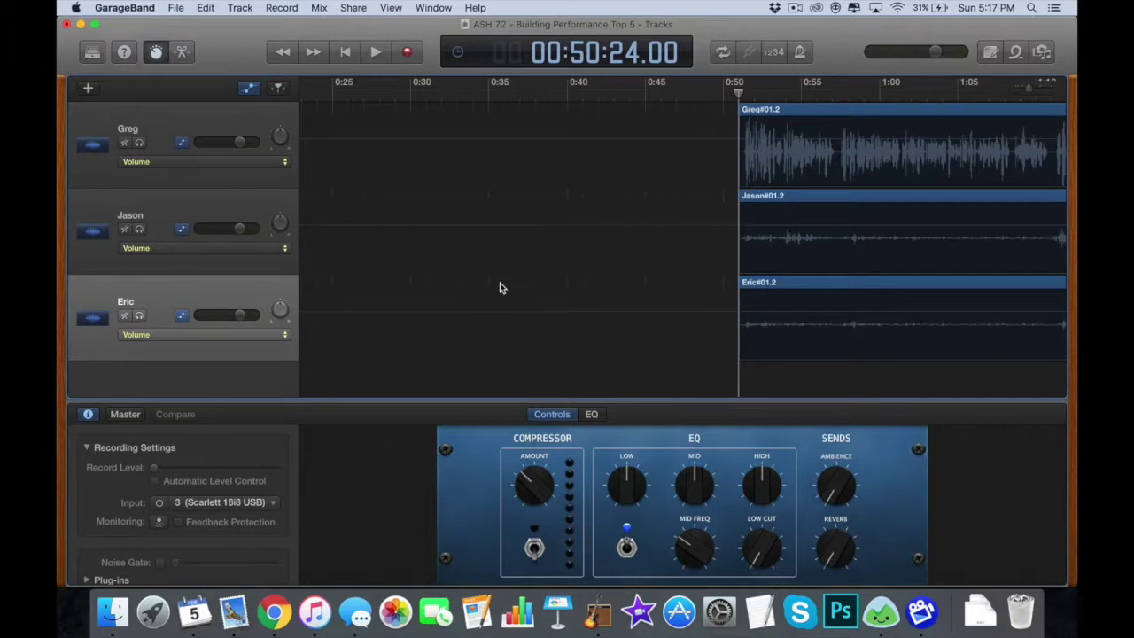
left_click(830, 116)
left_click(835, 197, "shift")
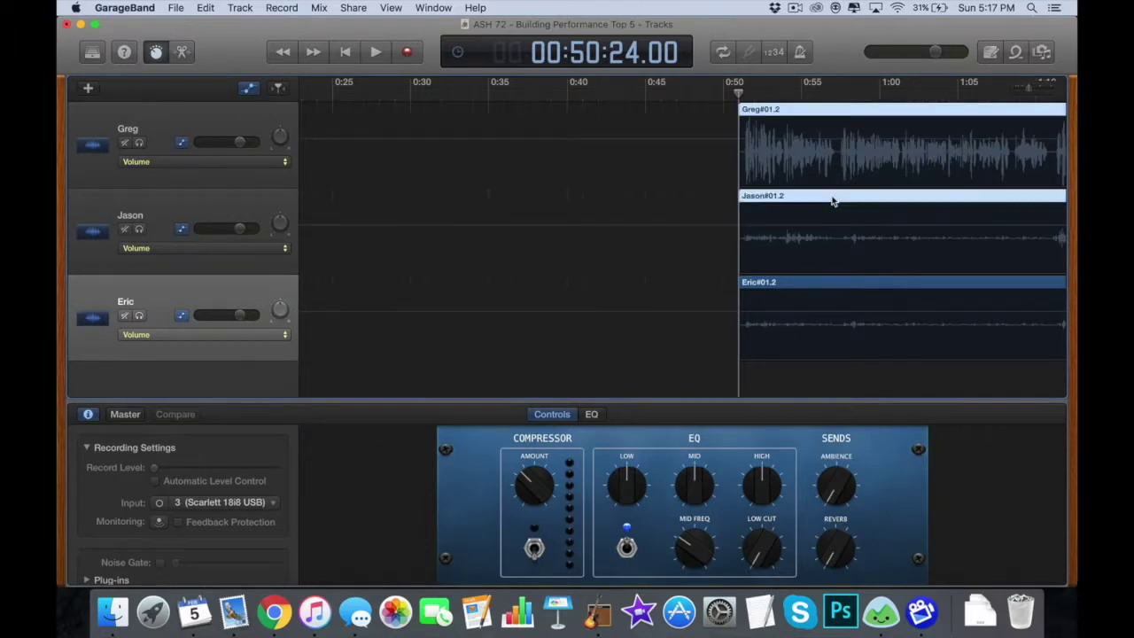
left_click(822, 283, "shift")
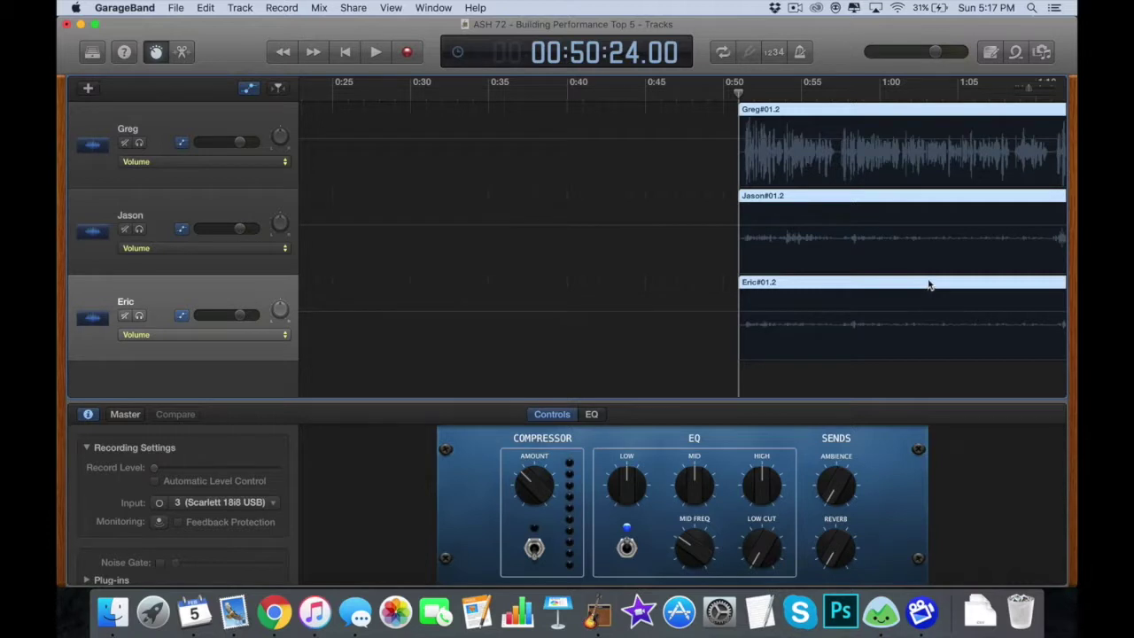
Drag the selected Greg, Jason and Eric regions left so they start near 0:04
left_click_drag(929, 285, 507, 284)
scroll(507, 283, "left", 5)
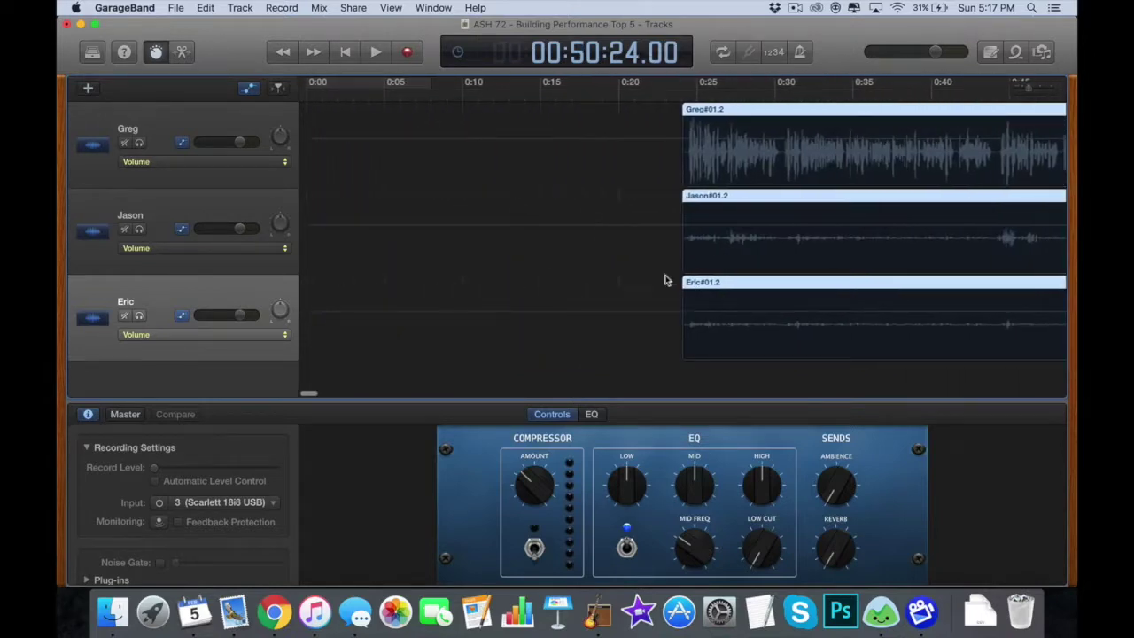
left_click_drag(753, 288, 451, 294)
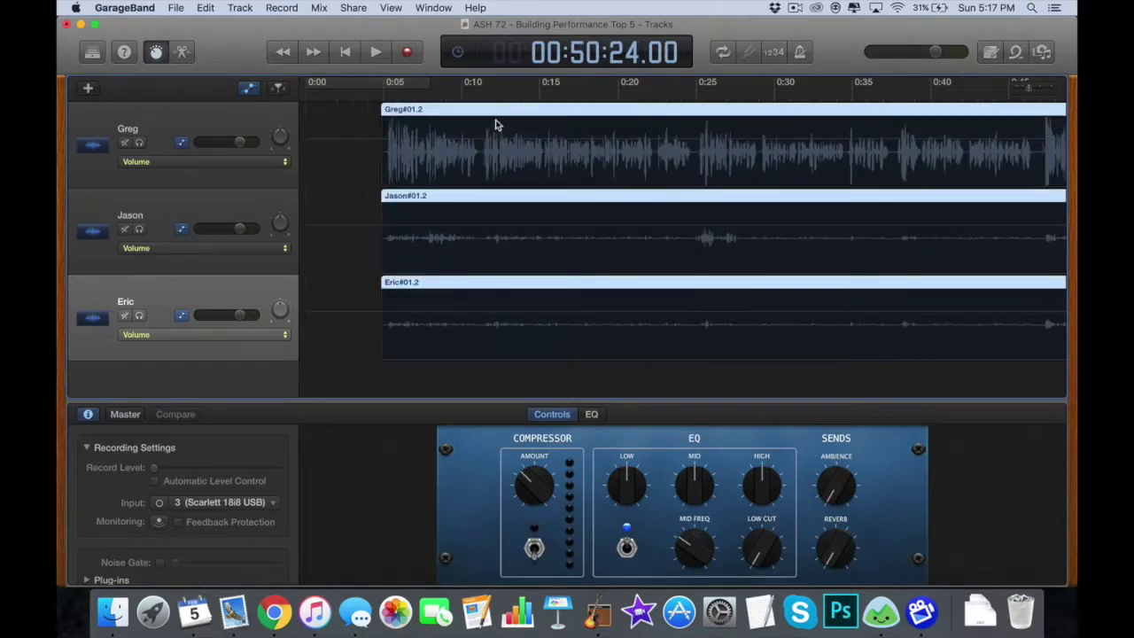
left_click_drag(497, 116, 493, 114)
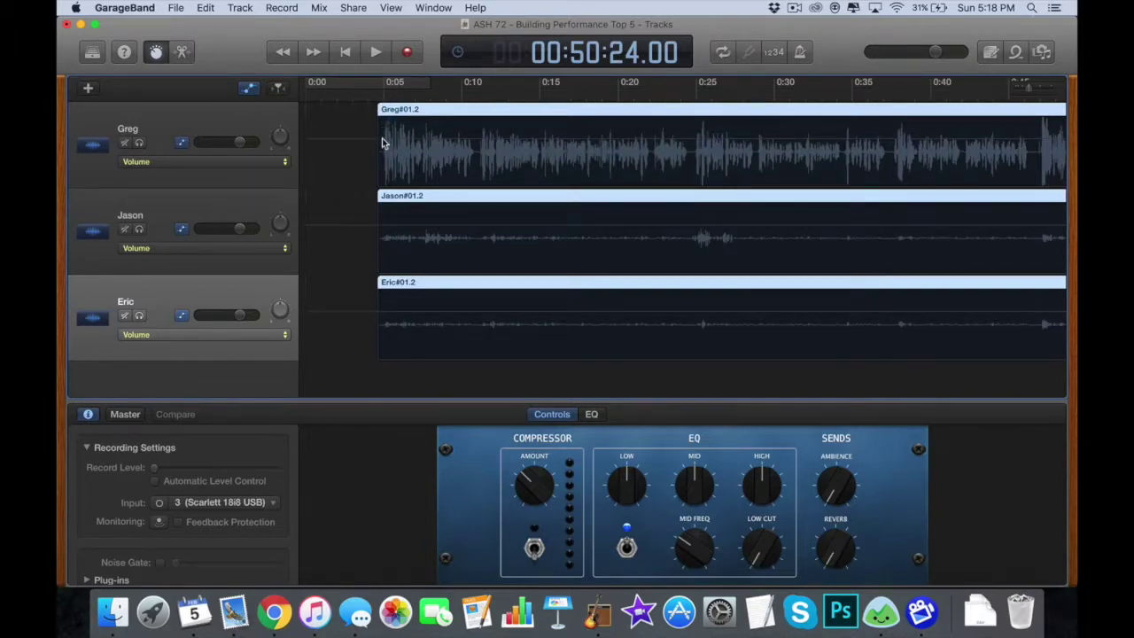
Drag ASH Long Music Intro from the Media Browser into a new track at 0:00
left_click(1042, 51)
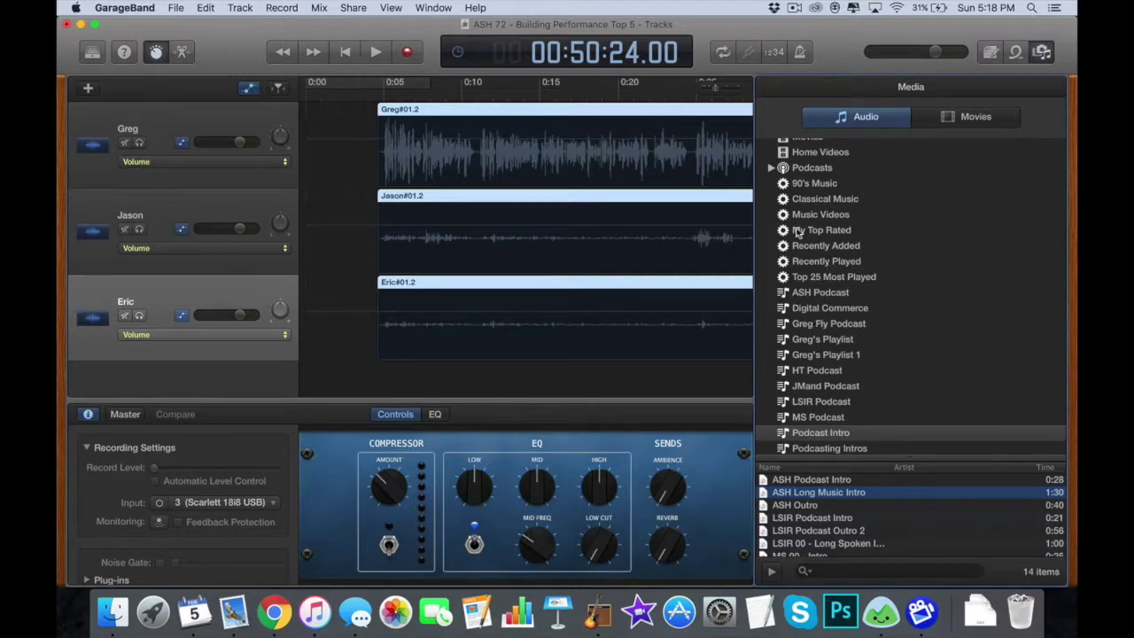
scroll(806, 350, "down", 3)
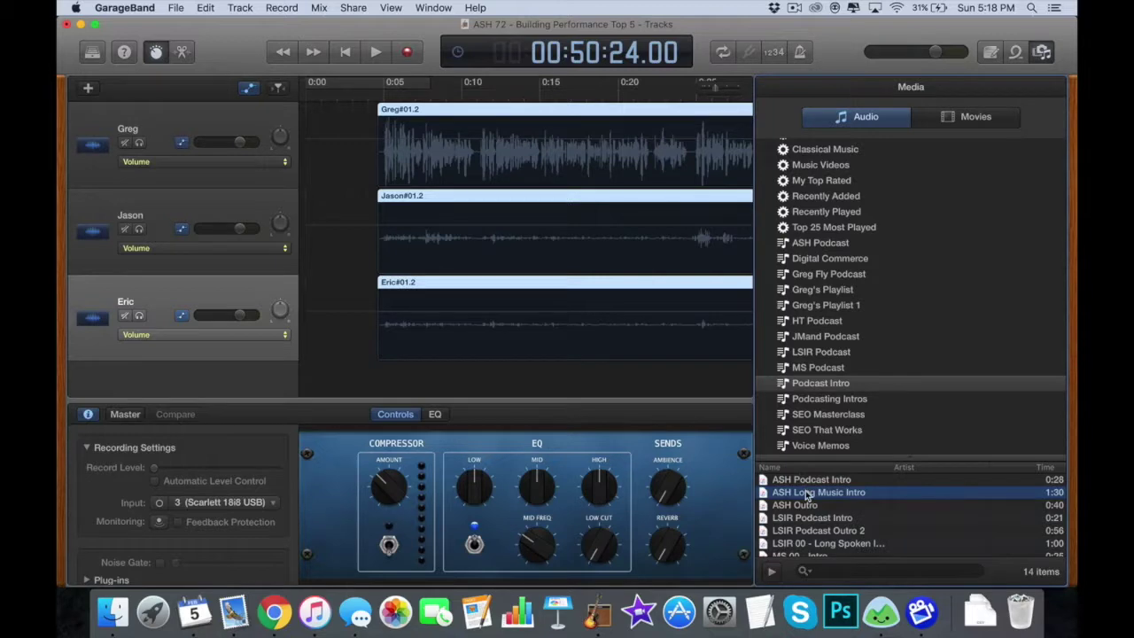
left_click_drag(808, 495, 300, 379)
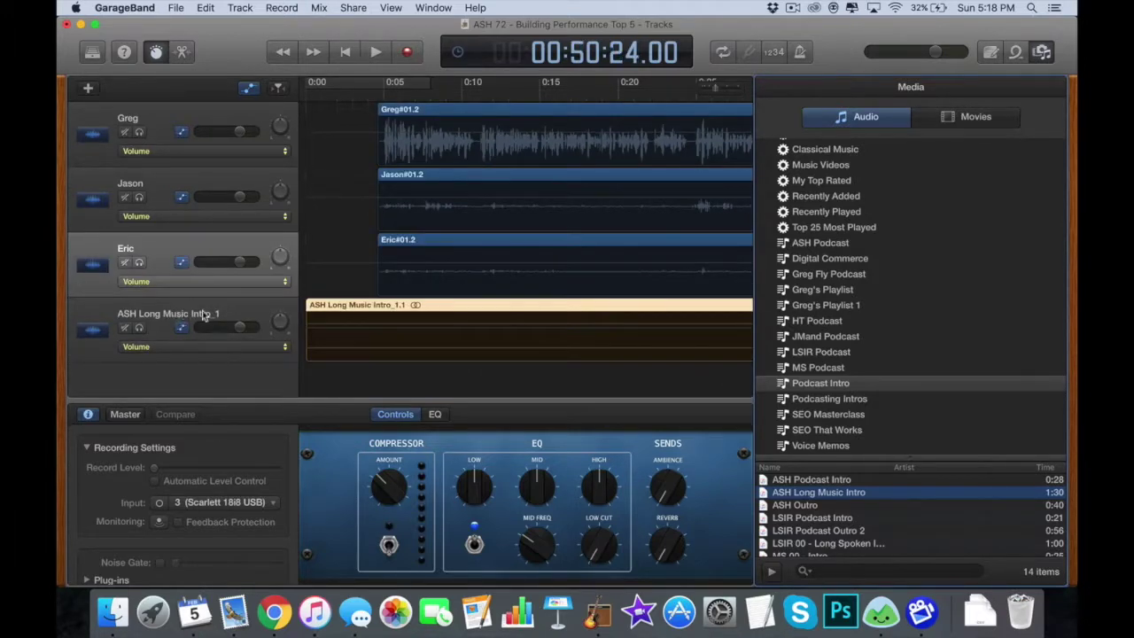
left_click(1042, 52)
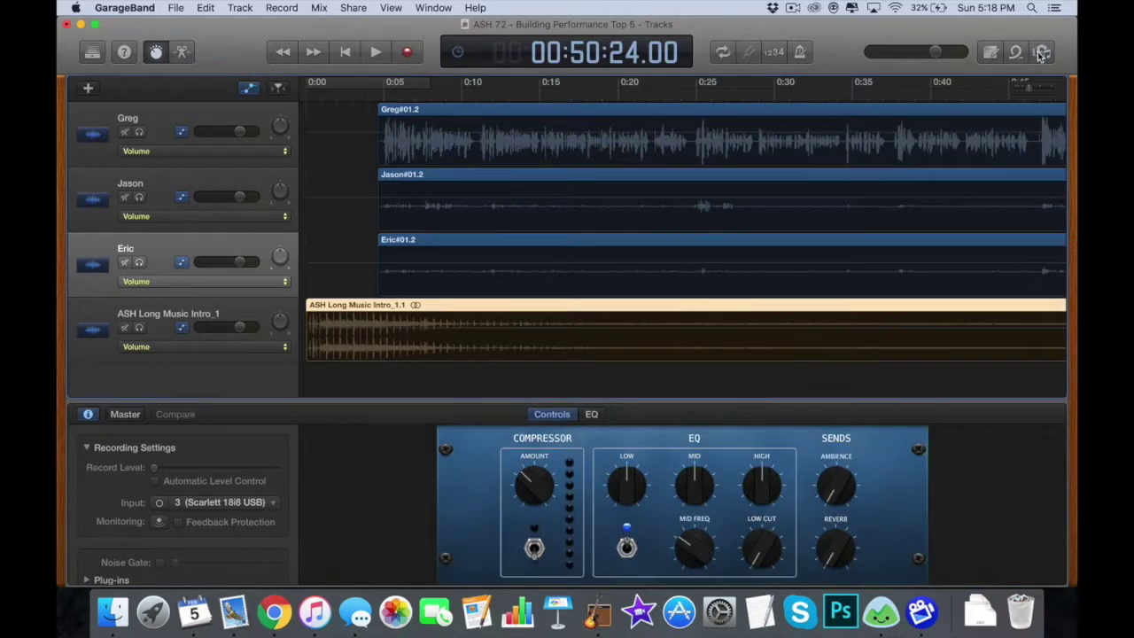
Remove the stray empty Audio 5 track, rename the music track 'Intro - Outro', and rewind to 0:00
double_click(207, 377)
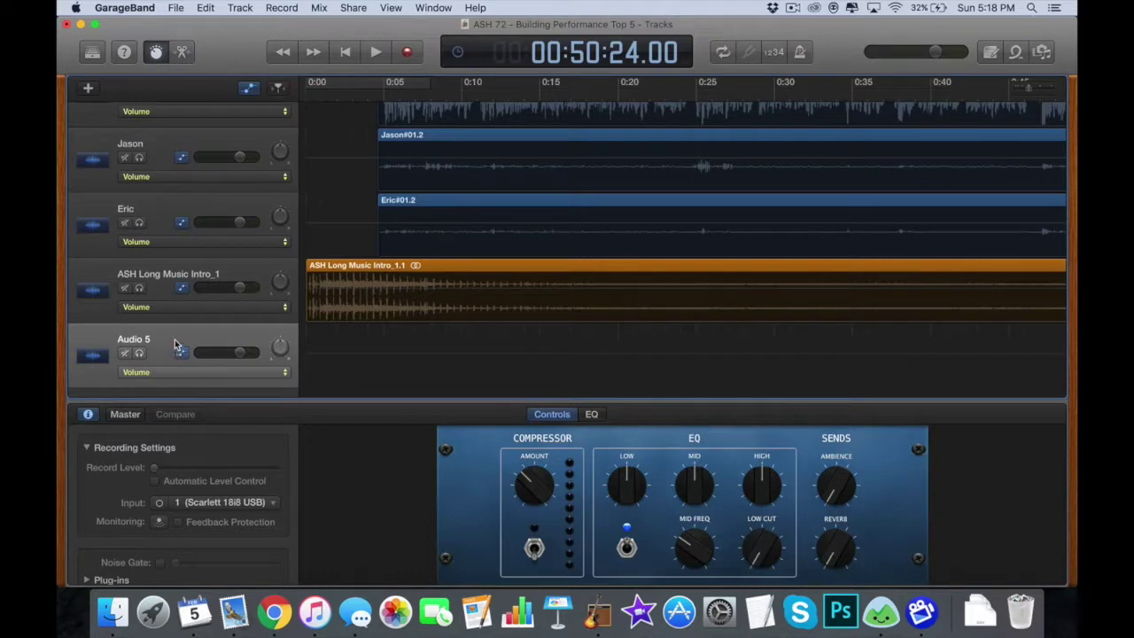
key("super+BackSpace")
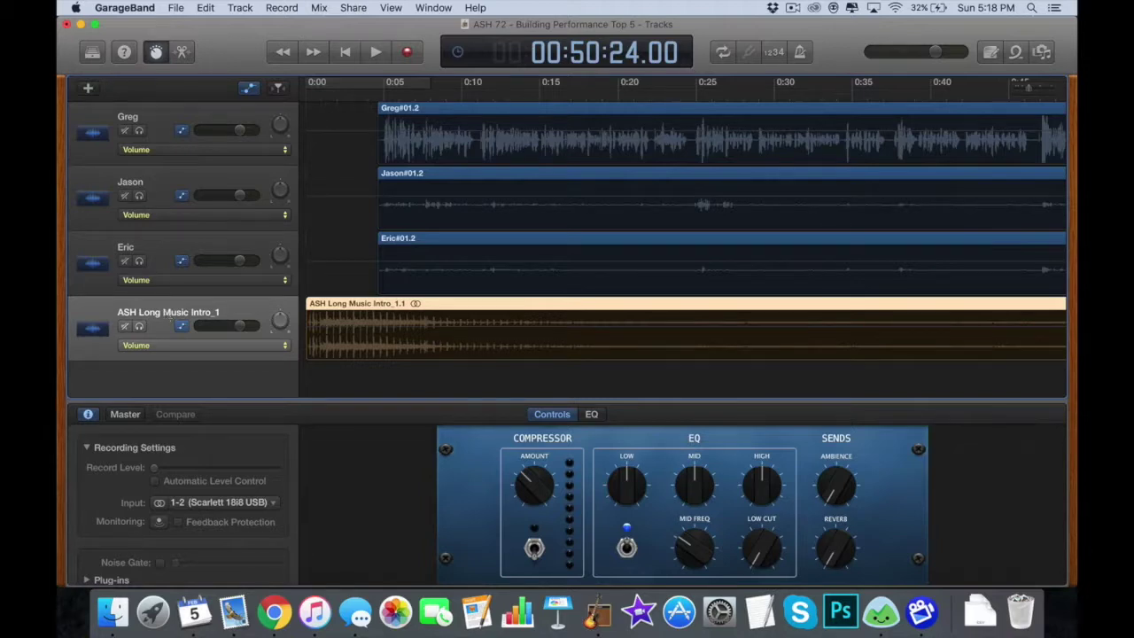
double_click(165, 313)
type("Intro")
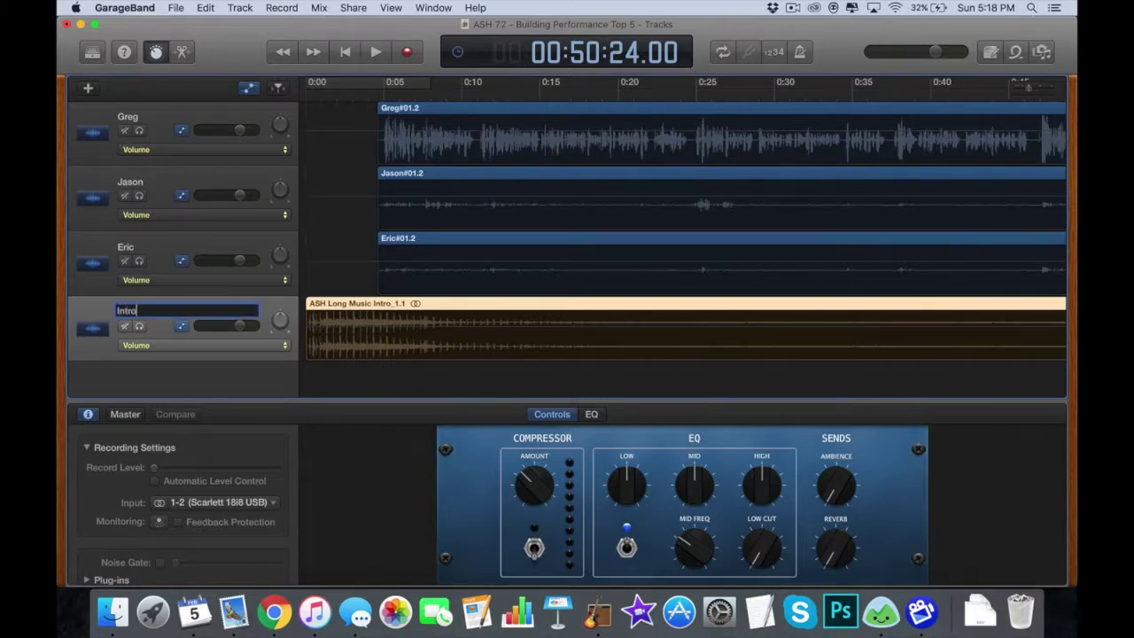
type(" - Outro")
key("Return")
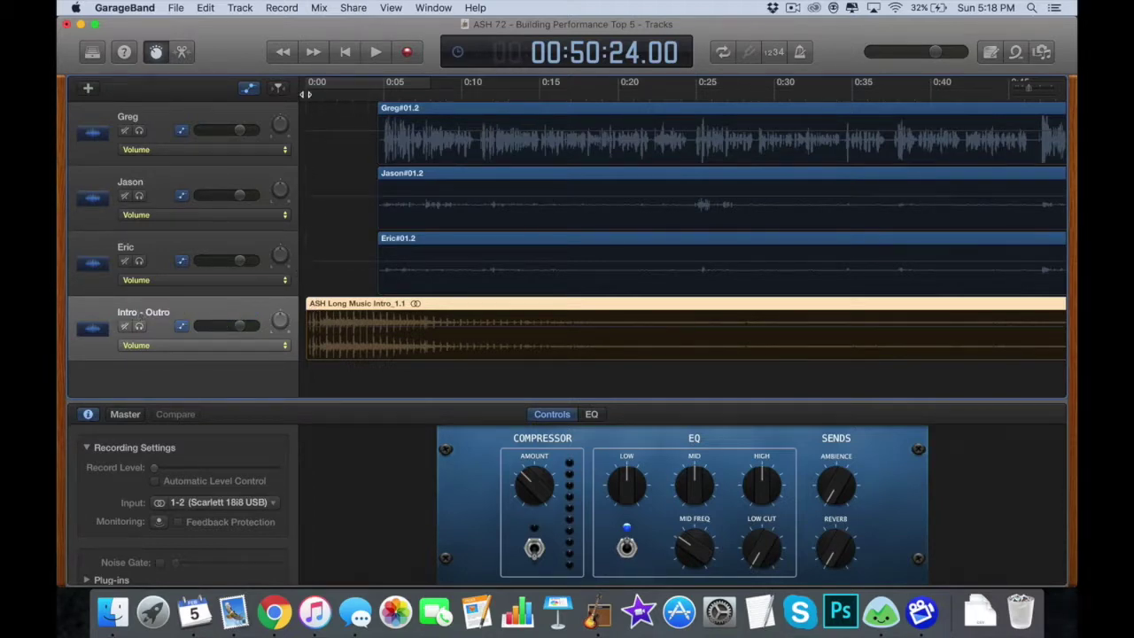
left_click(305, 93)
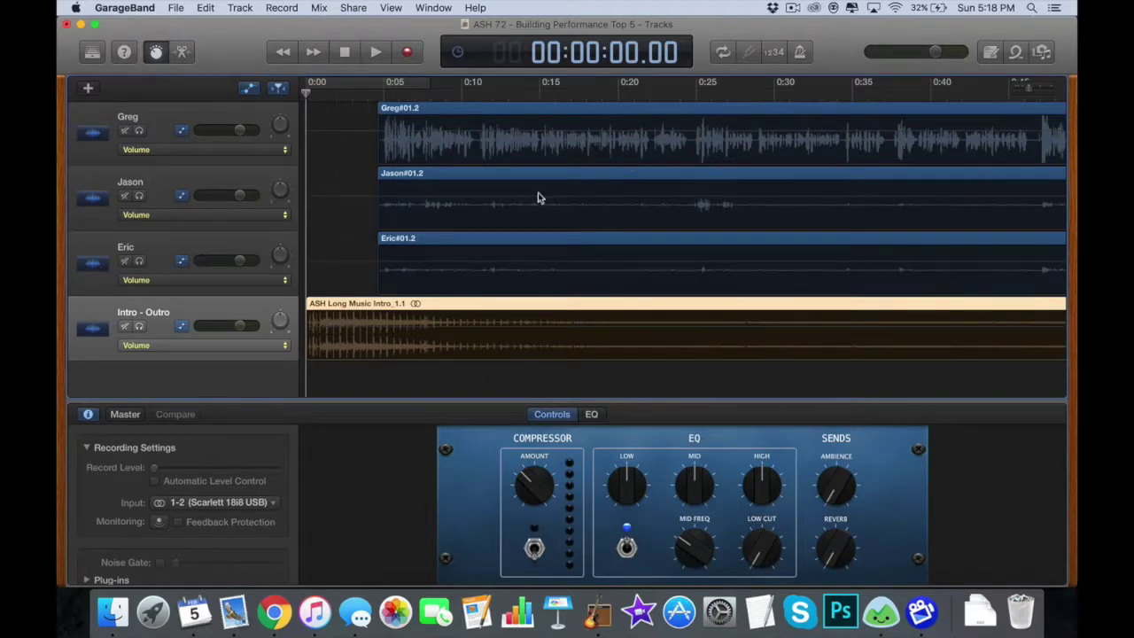
Scroll along the timeline to review the speaker tracks over the Intro - Outro music
scroll(648, 238, "right", 3)
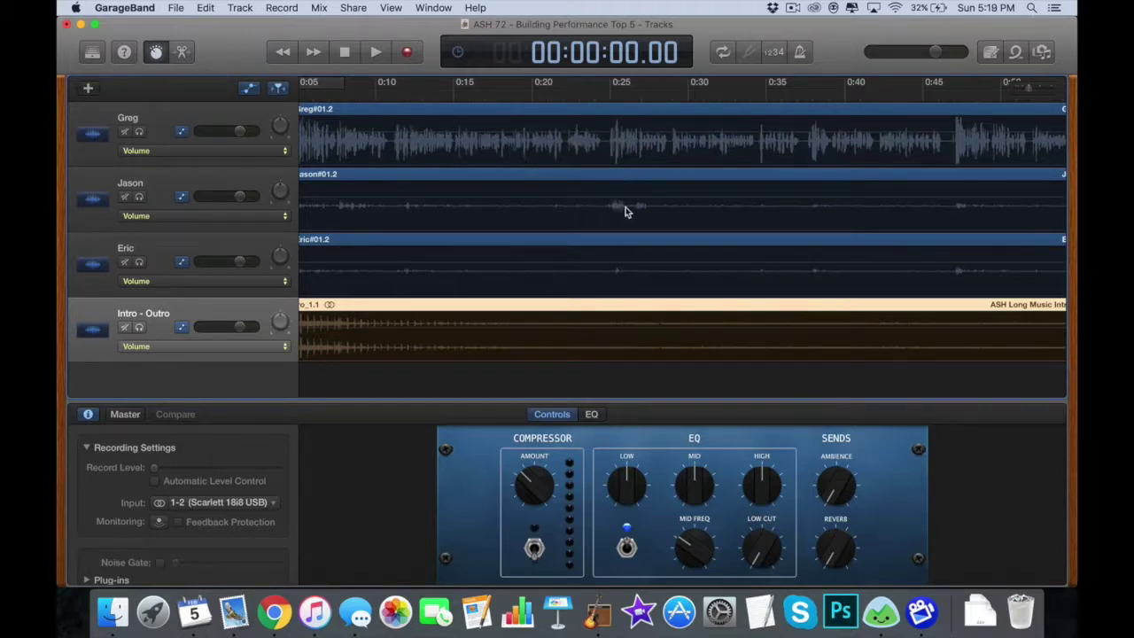
scroll(736, 217, "right", 10)
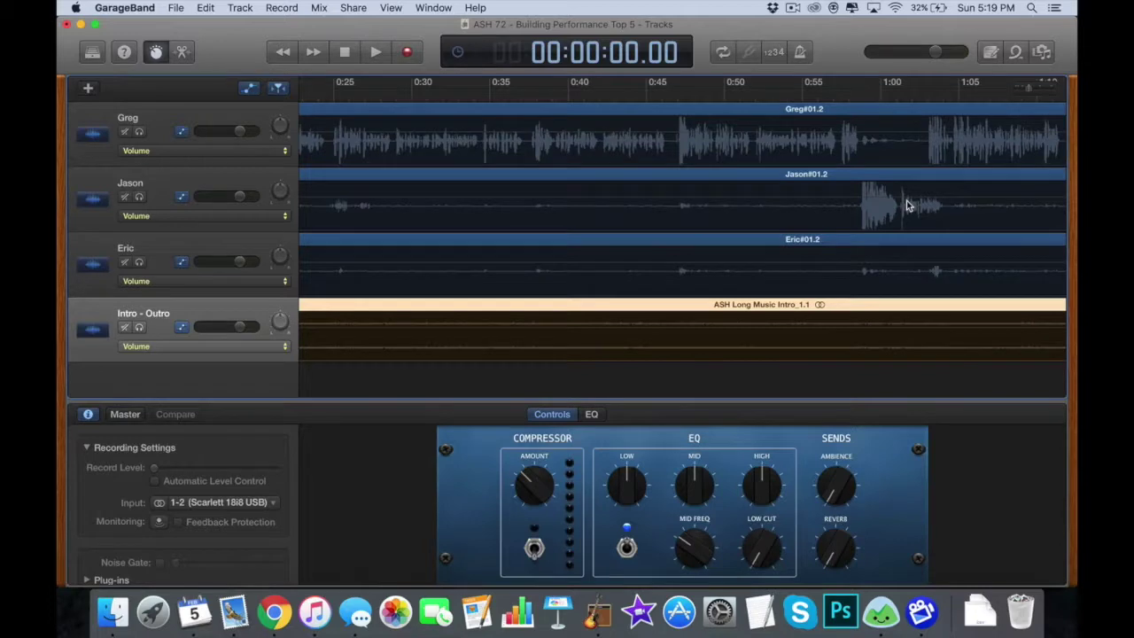
scroll(906, 205, "right", 14)
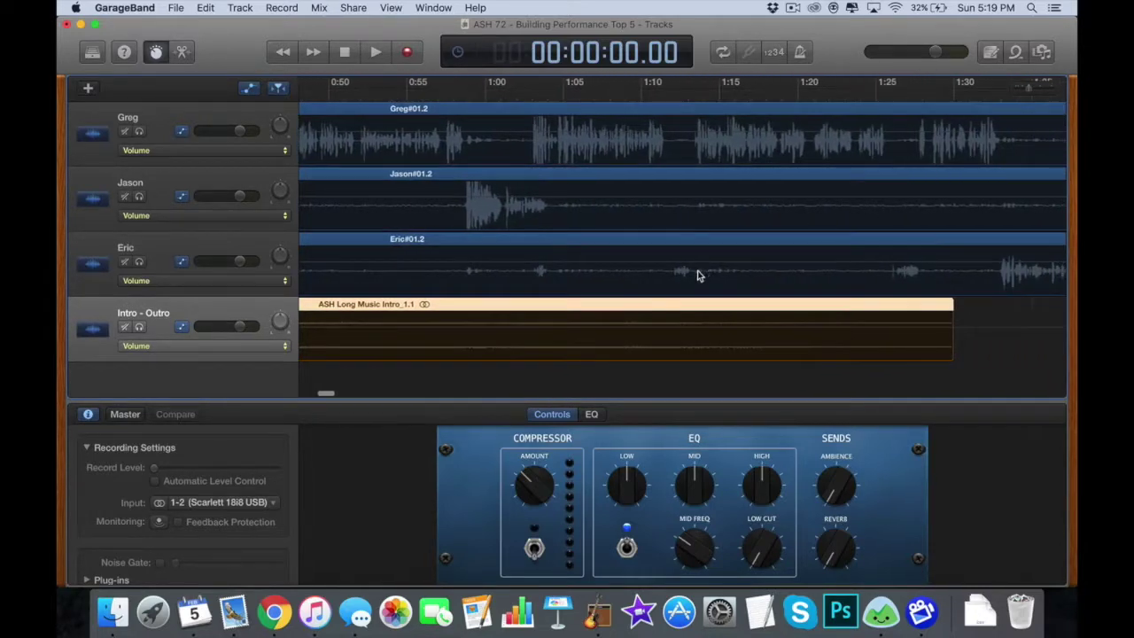
scroll(861, 274, "right", 5)
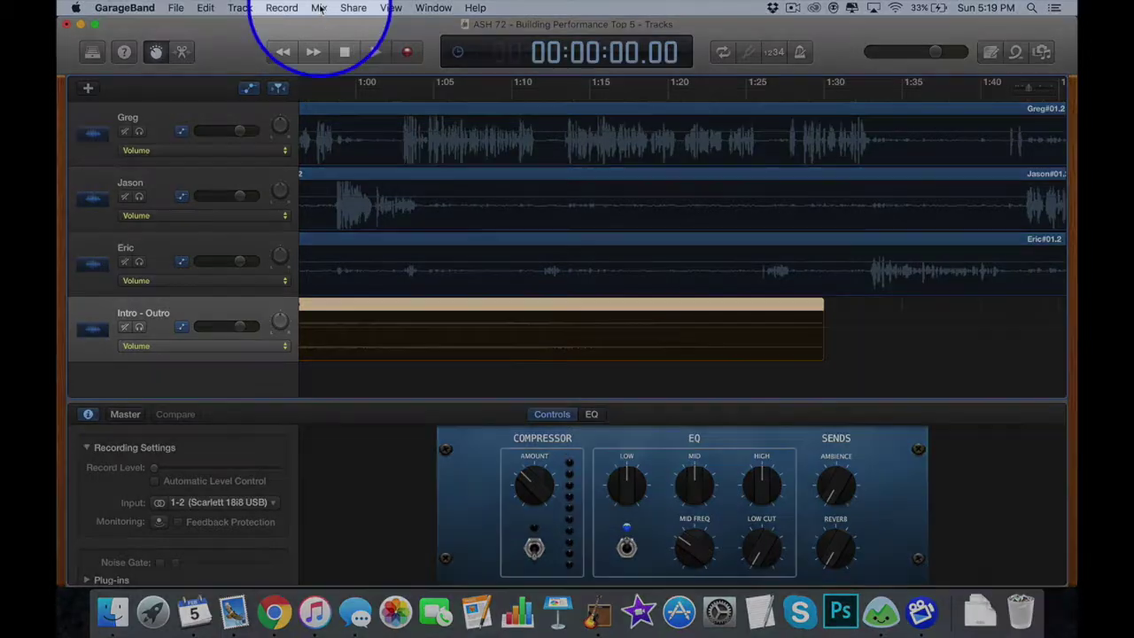
Show volume automation on the tracks and select Jason's volume line near 0 dB
left_click(319, 8)
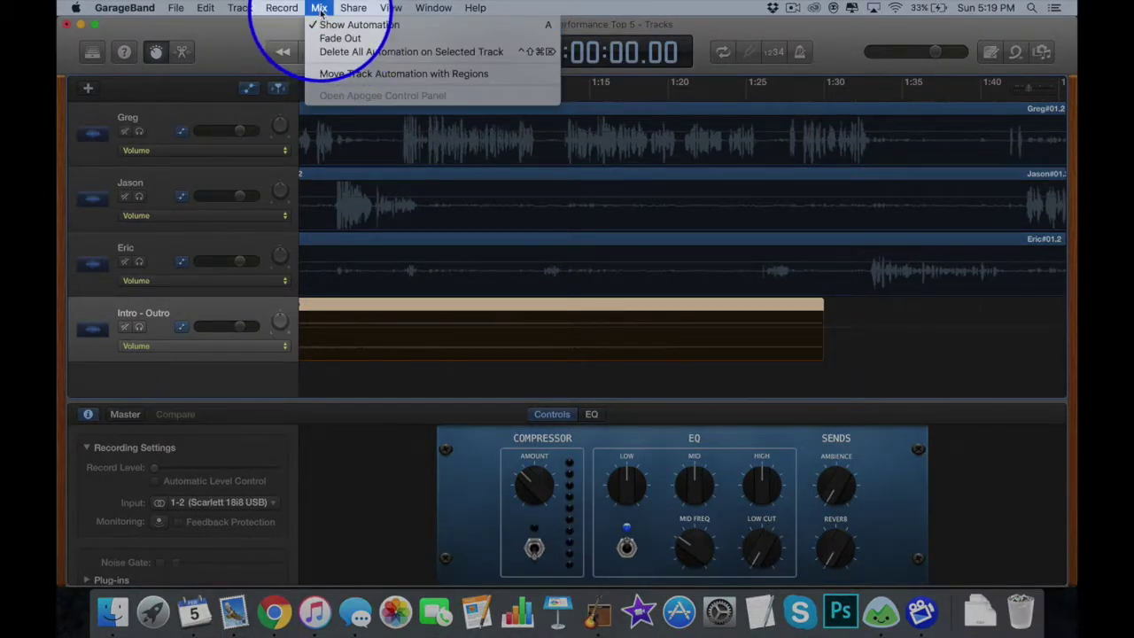
left_click(414, 177)
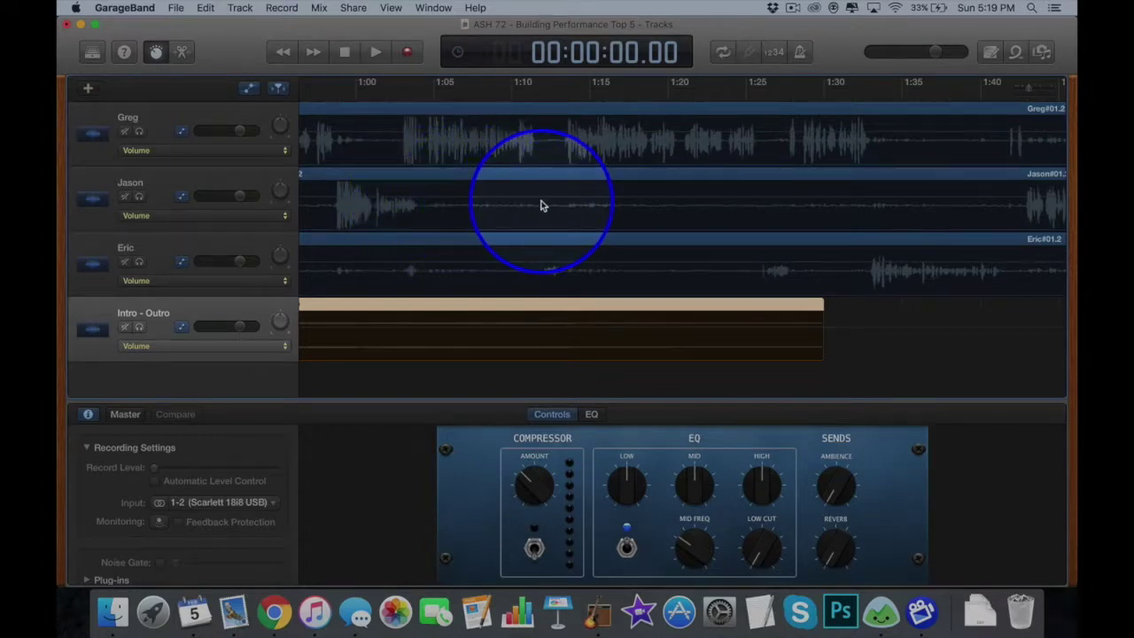
scroll(542, 204, "left", 10)
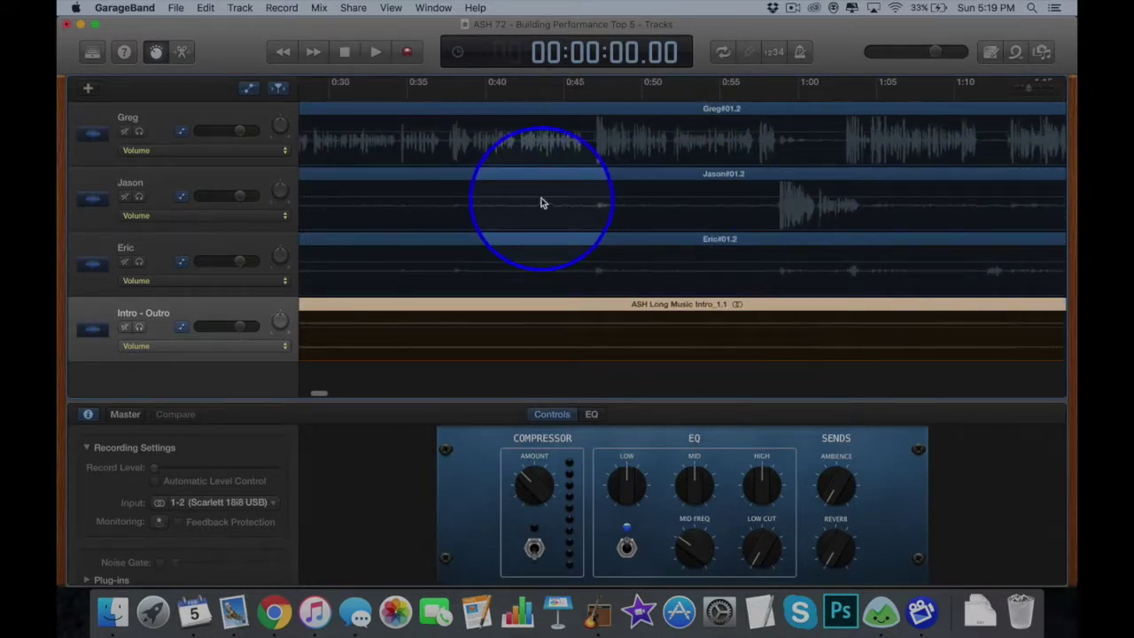
left_click(542, 202)
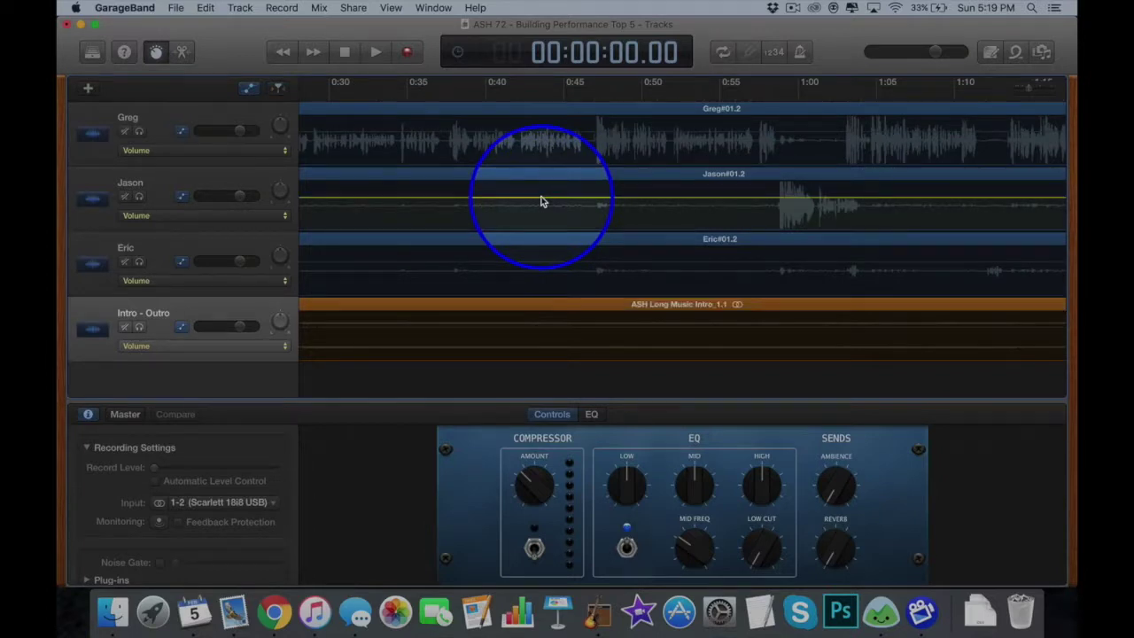
left_click(542, 202)
mouse_move(542, 202)
left_mouse_down()
mouse_move(545, 241)
mouse_move(542, 177)
mouse_move(539, 202)
left_mouse_up()
scroll(728, 189, "right", 10)
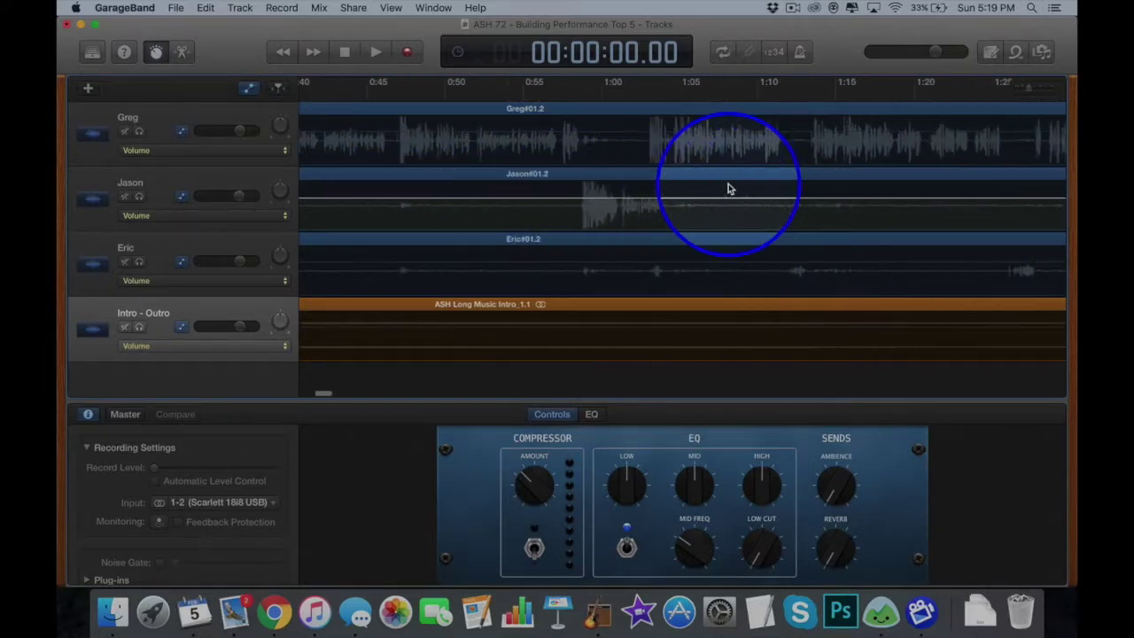
Add two automation points on Jason's volume line and nudge the segment between them
left_click(499, 200)
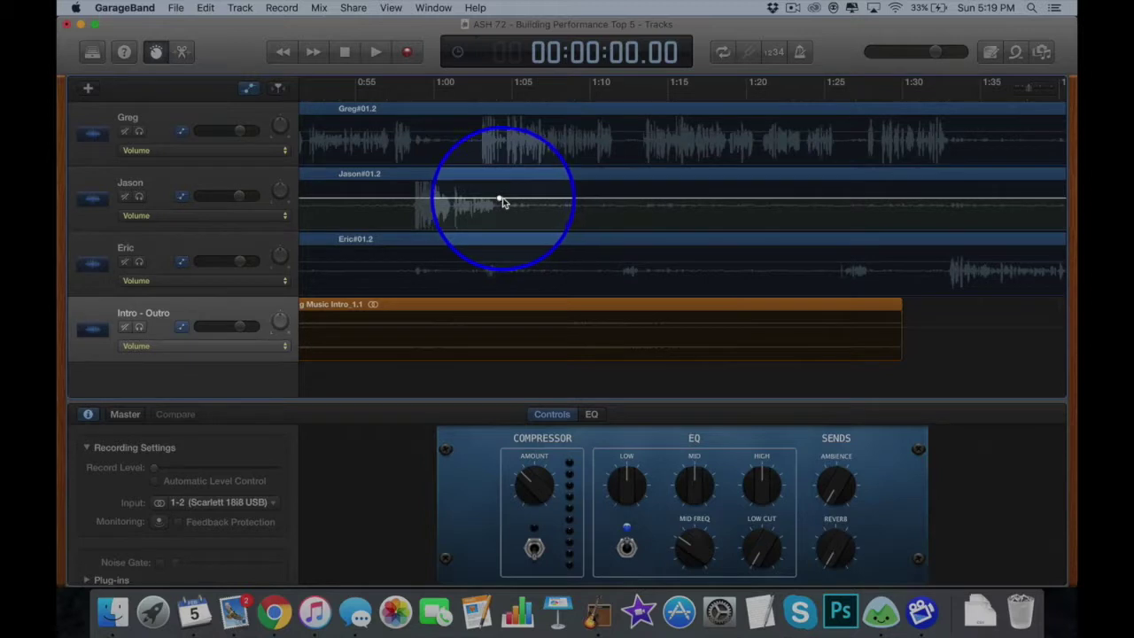
left_click(667, 200)
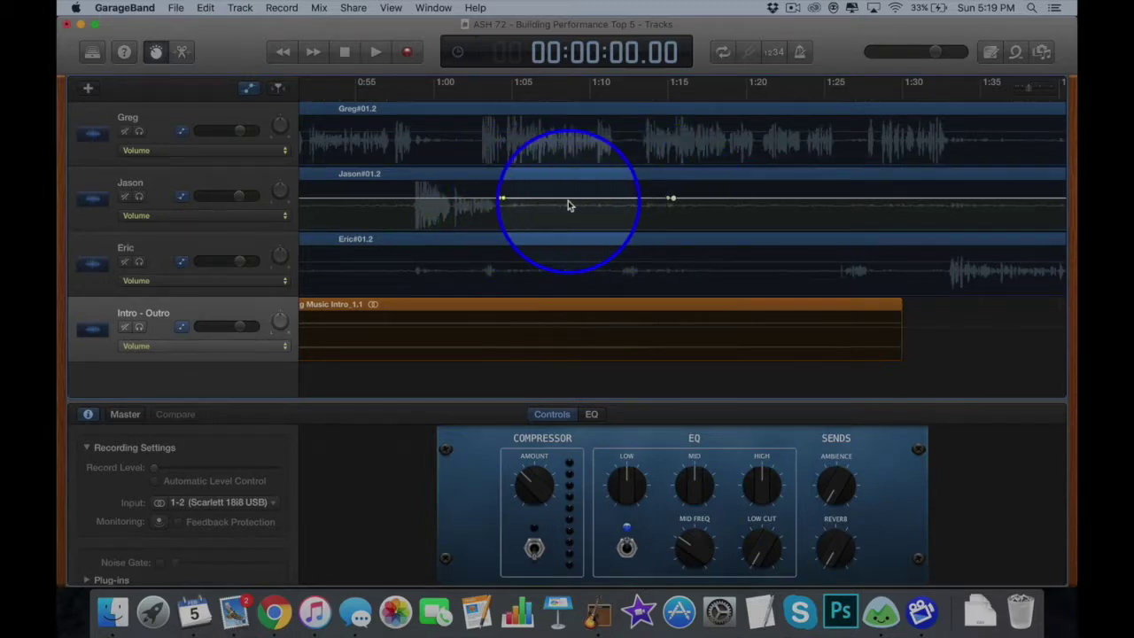
mouse_move(567, 203)
left_mouse_down()
mouse_move(570, 291)
mouse_move(567, 202)
left_mouse_up()
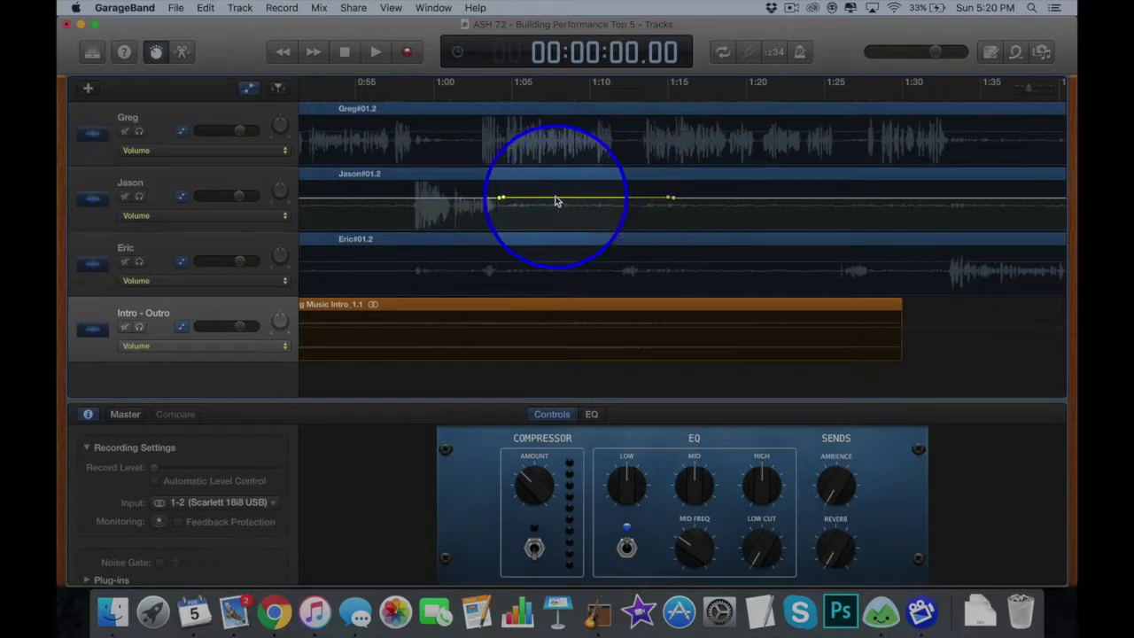
Dip Greg's volume between about 0:58 and 1:02 while Jason speaks
left_click(413, 136)
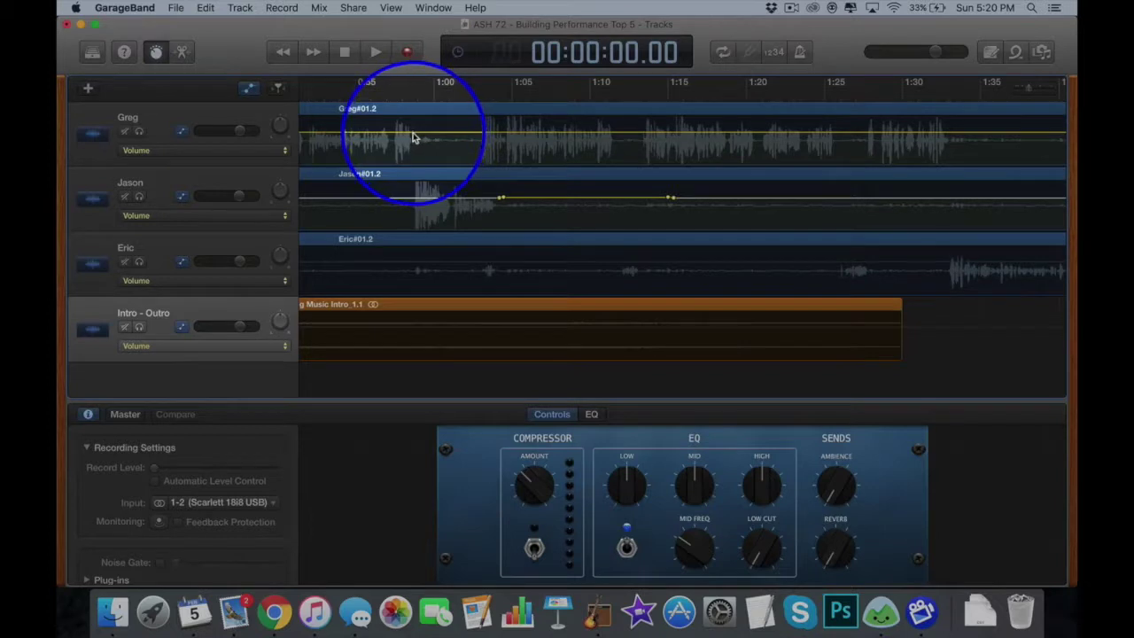
left_click(415, 133)
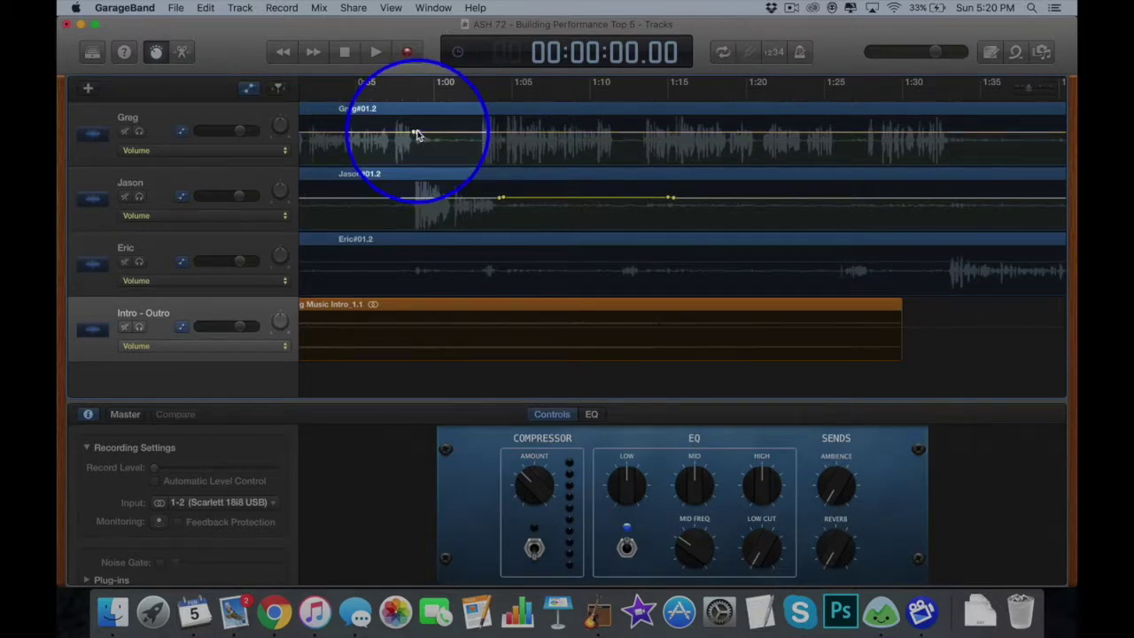
left_click(478, 133)
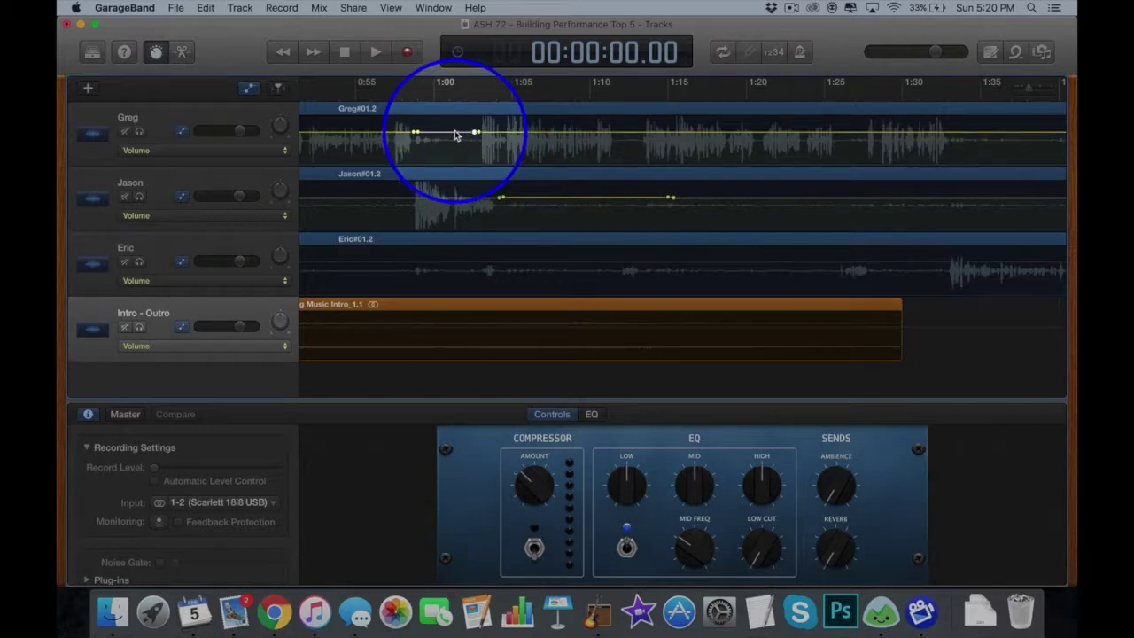
left_click_drag(455, 135, 454, 211)
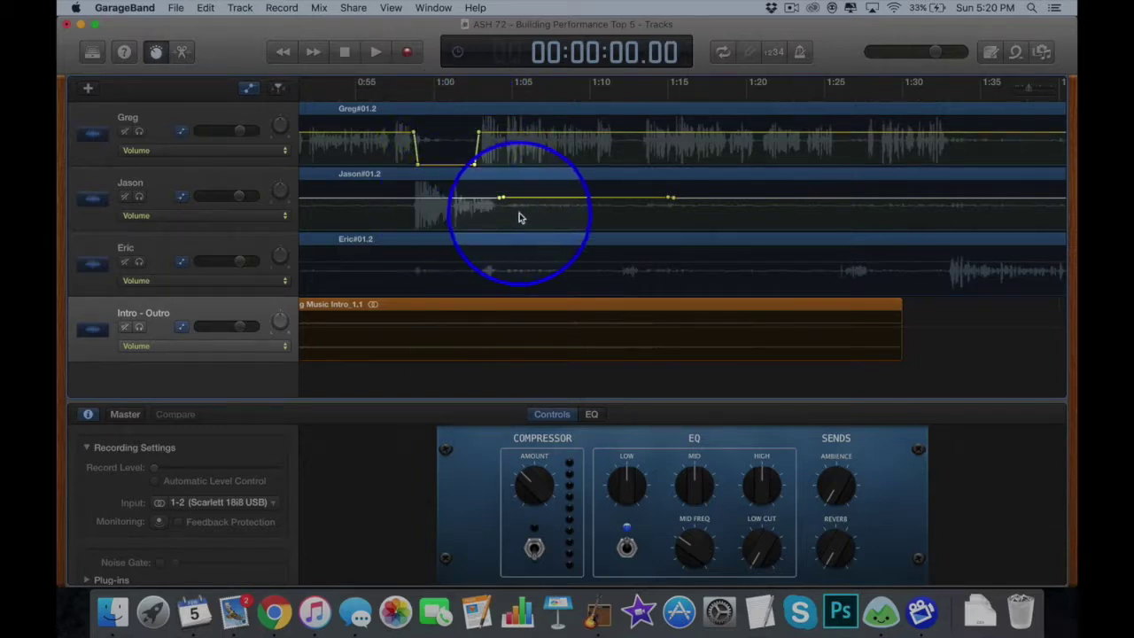
Delete the stray automation point on Jason's volume line
left_click(670, 200)
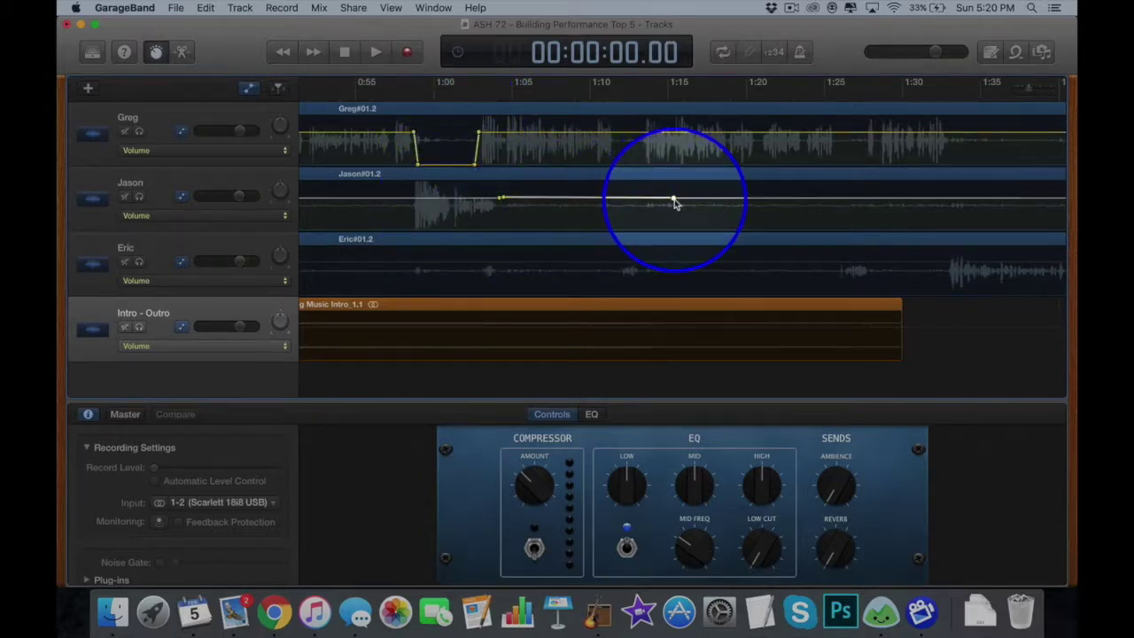
key("Delete")
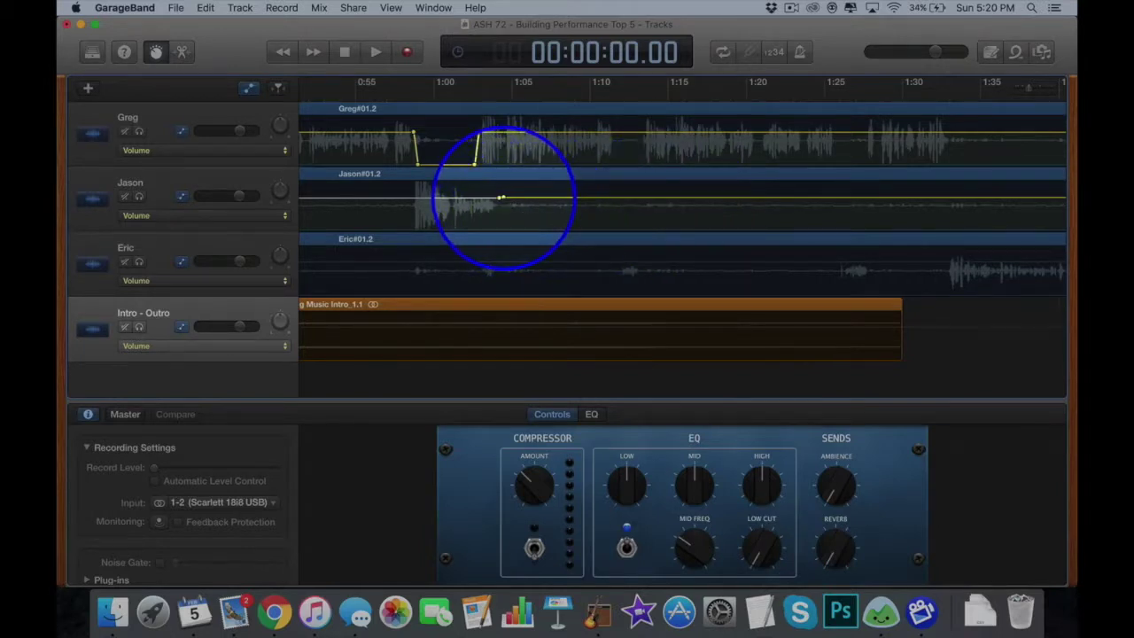
left_click(502, 197)
Add ramp points on Jason's volume line near 1:42 and pull the segment before them down
scroll(584, 203, "right", 10)
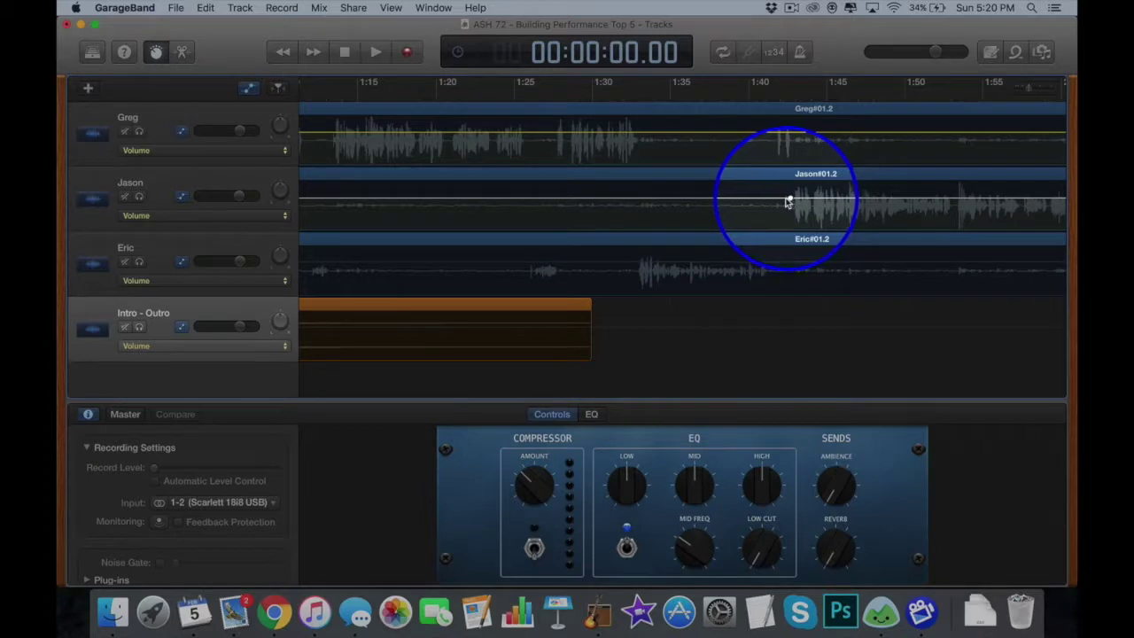
left_click(789, 197)
left_click(784, 197)
left_click_drag(750, 202, 760, 286)
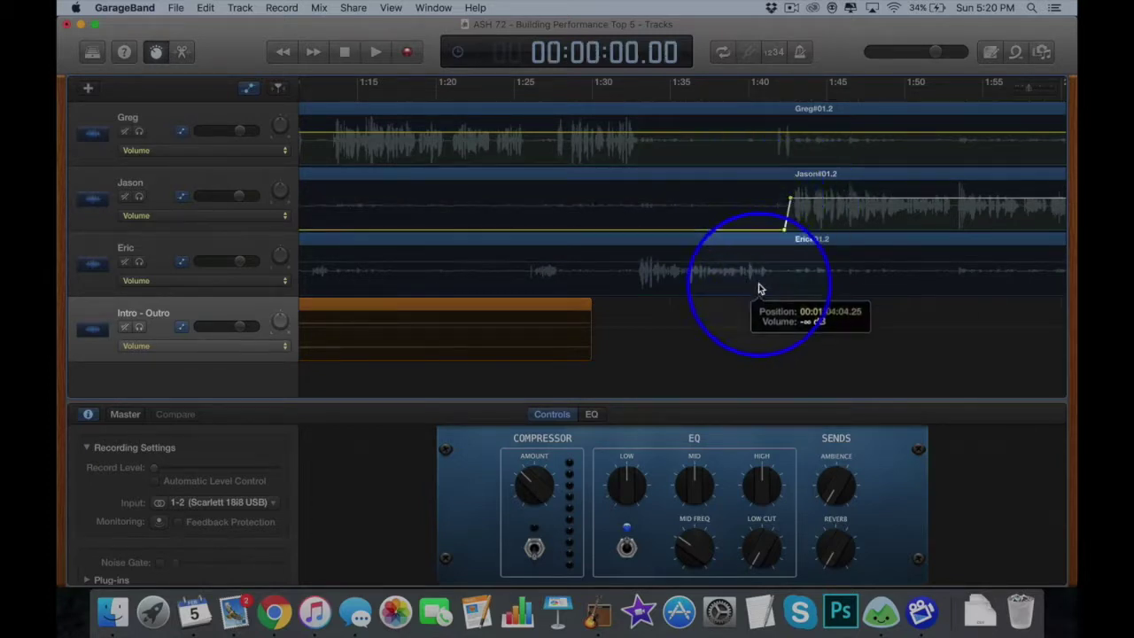
Add a drop point after Jason's interjection around 1:04 and level his volume from 0:00 near +0.4 dB
scroll(567, 222, "left", 5)
scroll(567, 221, "left", 10)
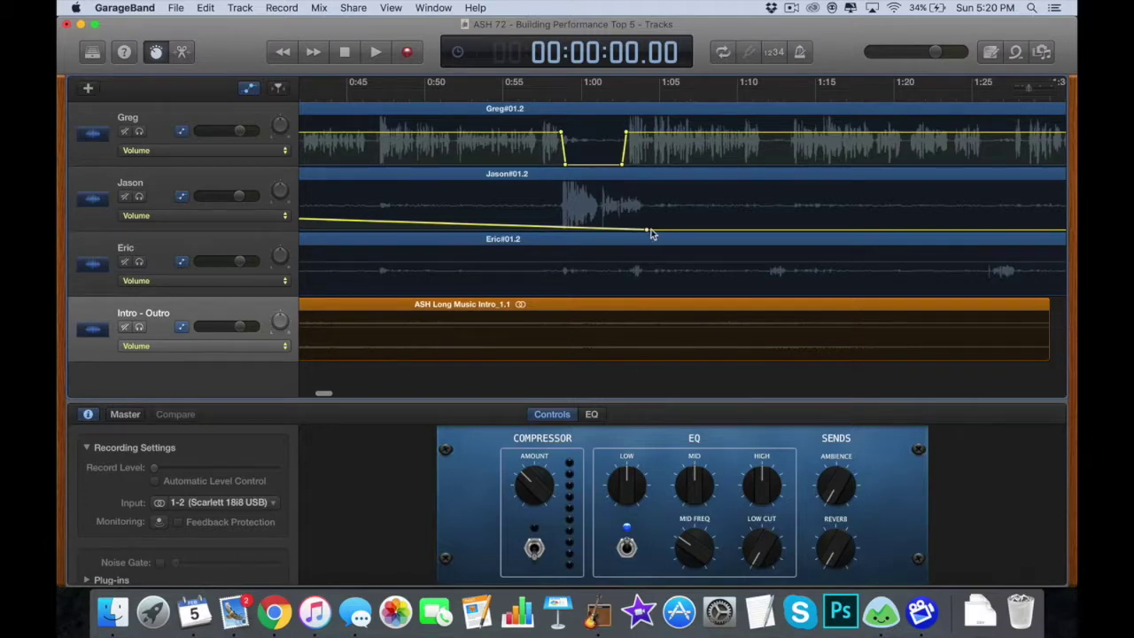
left_click(650, 231)
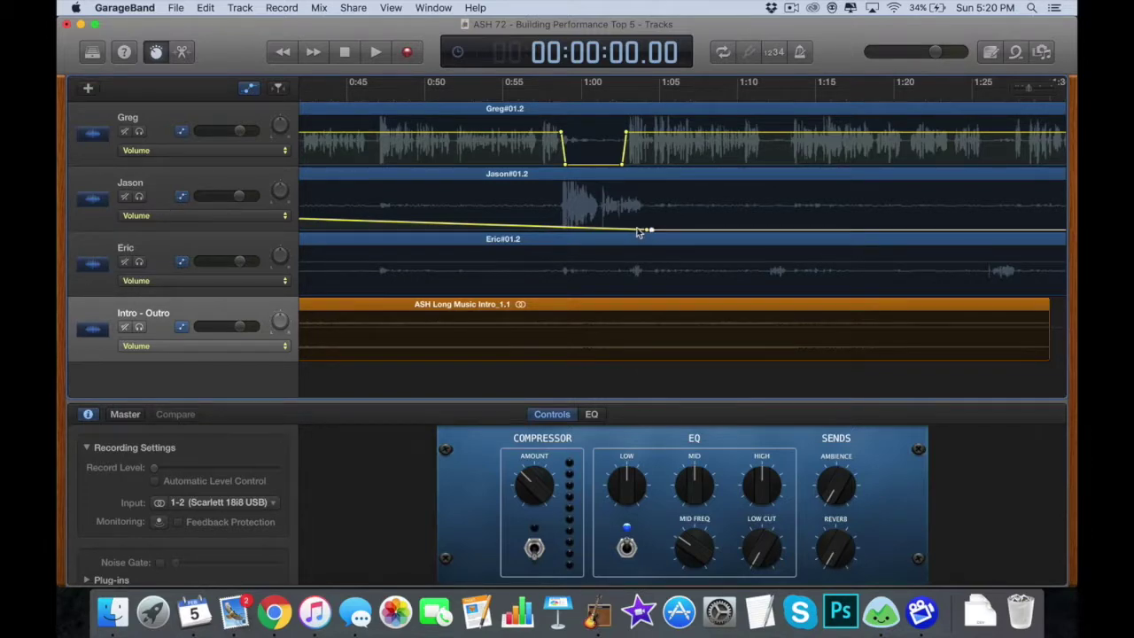
left_click_drag(637, 227, 646, 197)
key("Return")
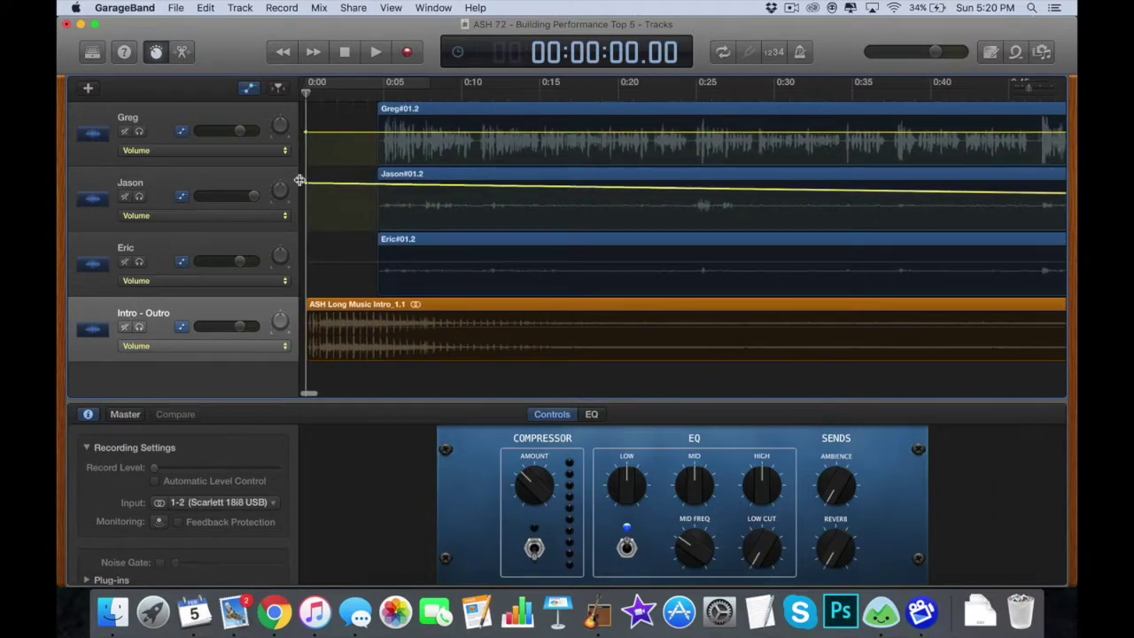
left_click_drag(306, 186, 305, 196)
Pull Jason's volume down to minimum before his short passage near 1:00
scroll(519, 202, "right", 5)
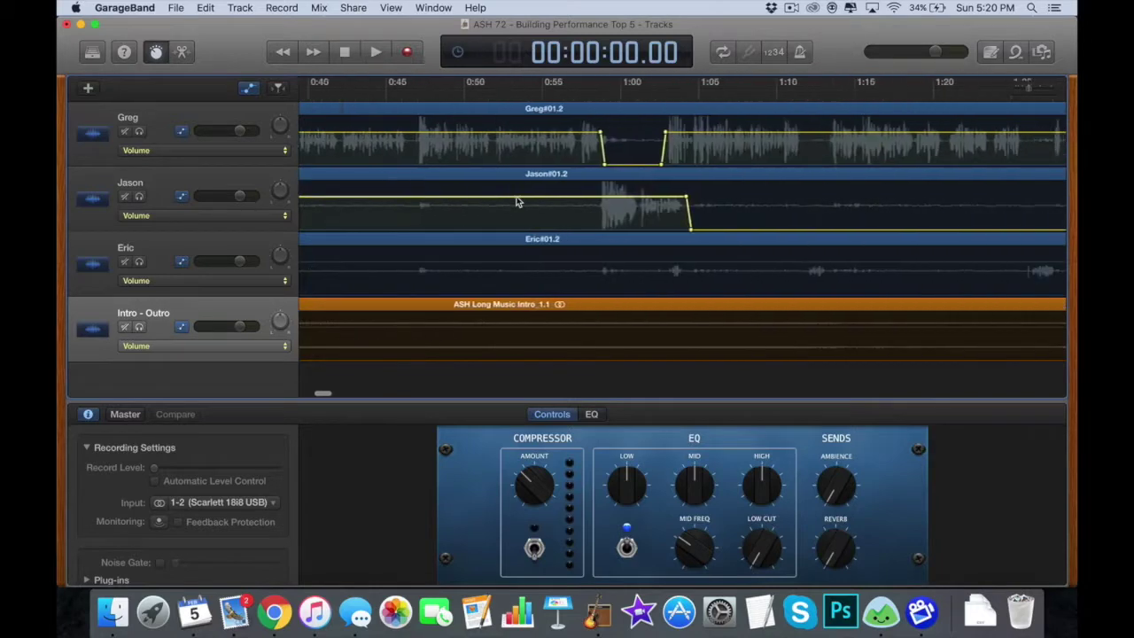
scroll(518, 202, "right", 3)
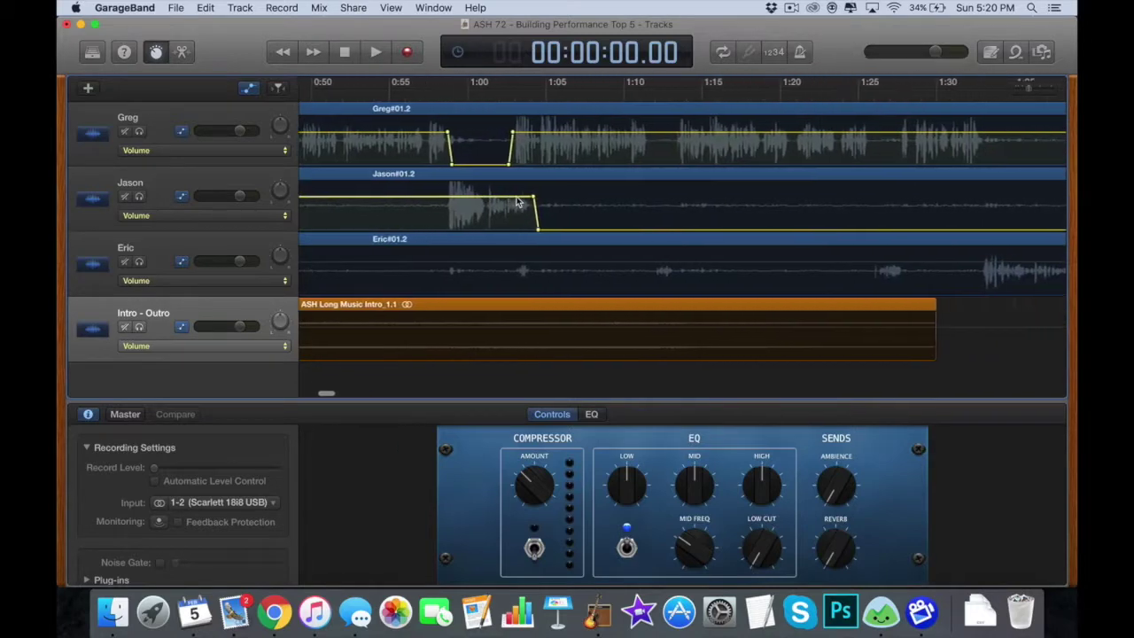
left_click(438, 198)
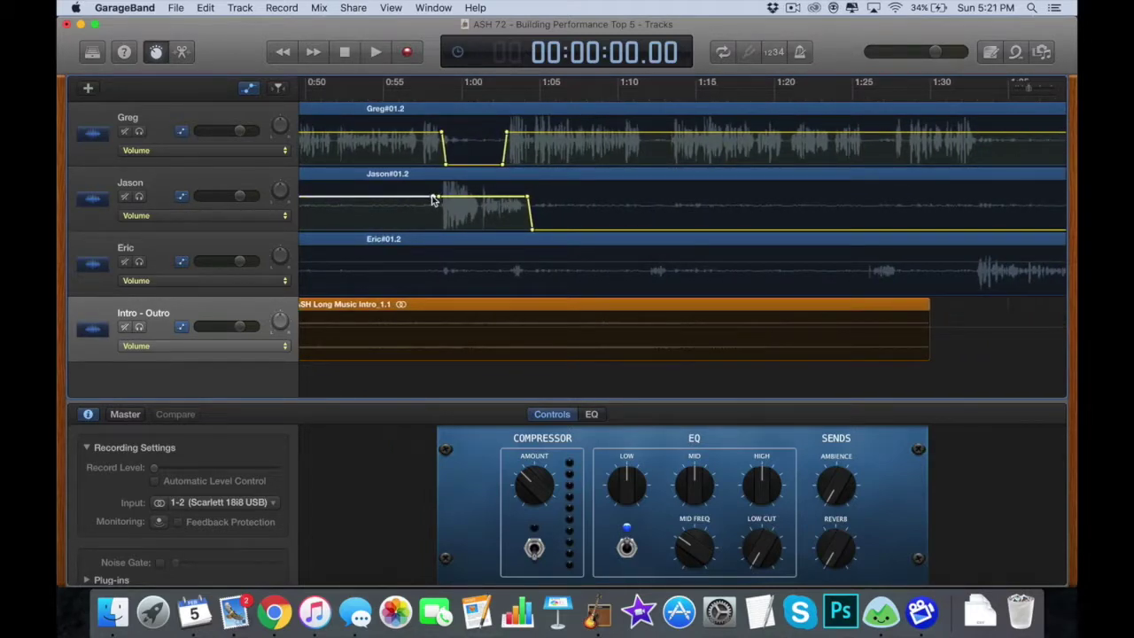
left_click_drag(418, 201, 418, 270)
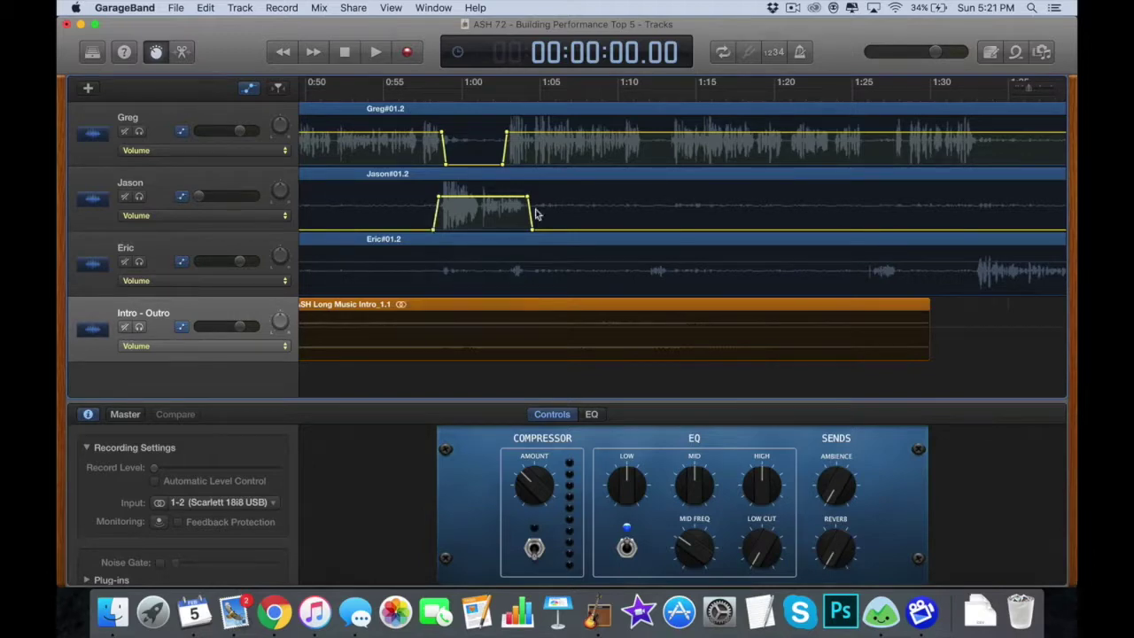
Raise Eric's volume automation line to about +3.3 dB
scroll(603, 215, "right", 10)
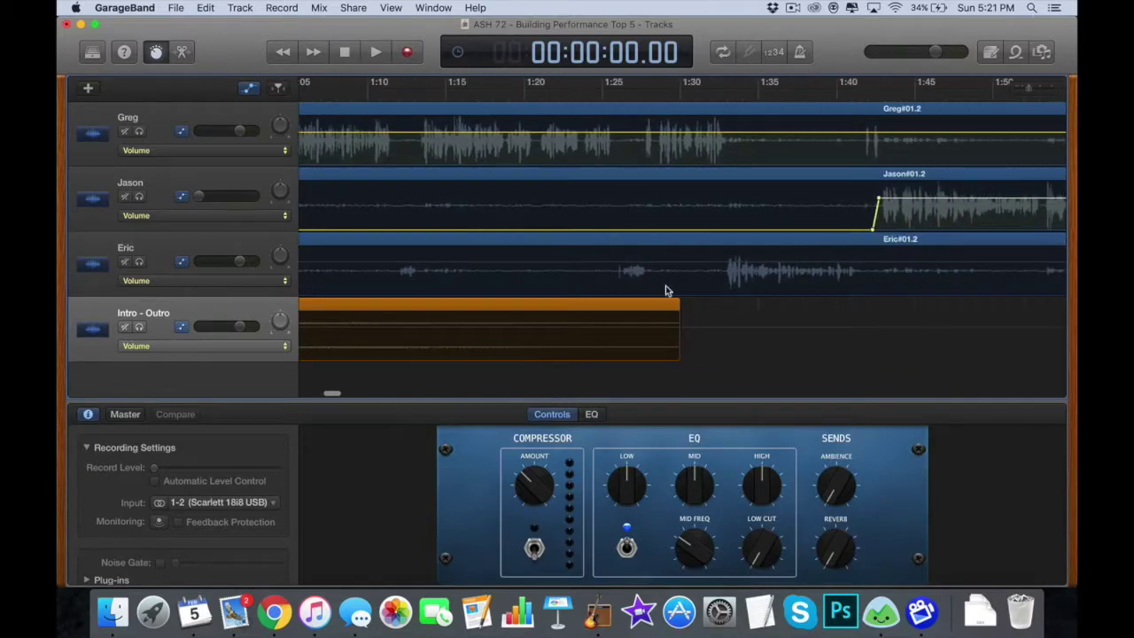
left_click(734, 264)
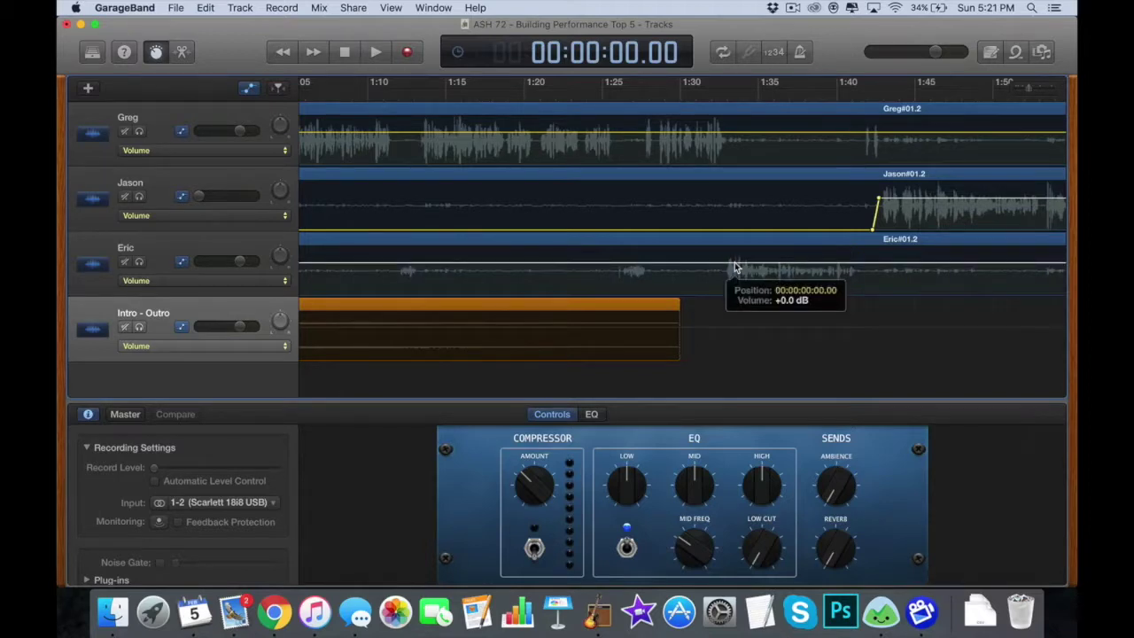
left_click_drag(735, 262, 734, 257)
scroll(762, 262, "right", 10)
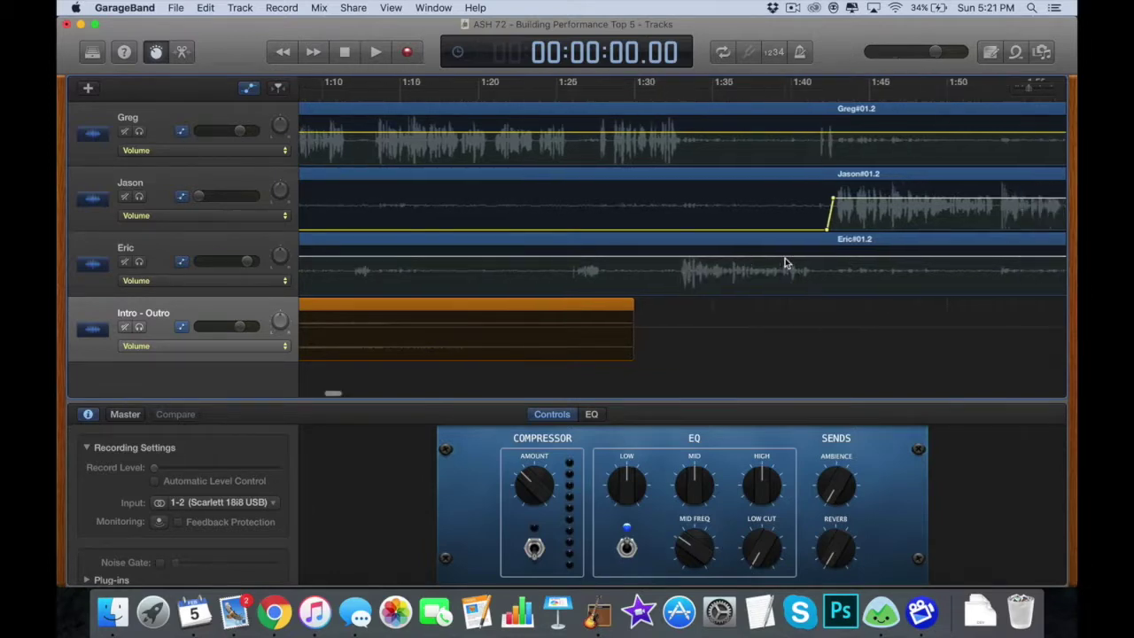
scroll(785, 262, "right", 2)
scroll(470, 250, "left", 20)
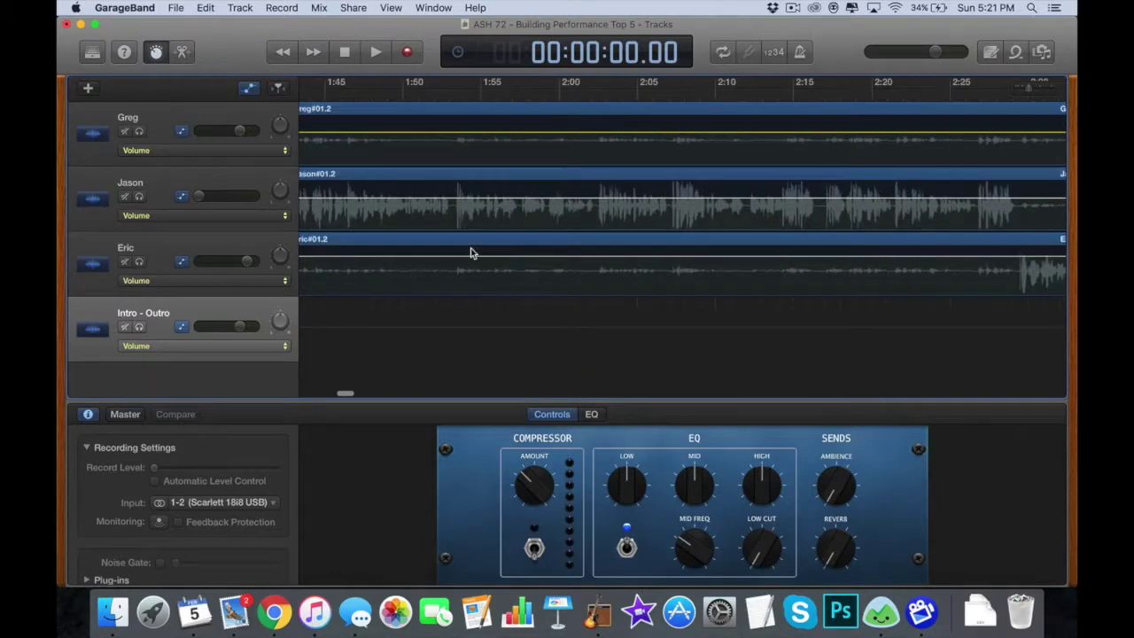
scroll(617, 225, "right", 20)
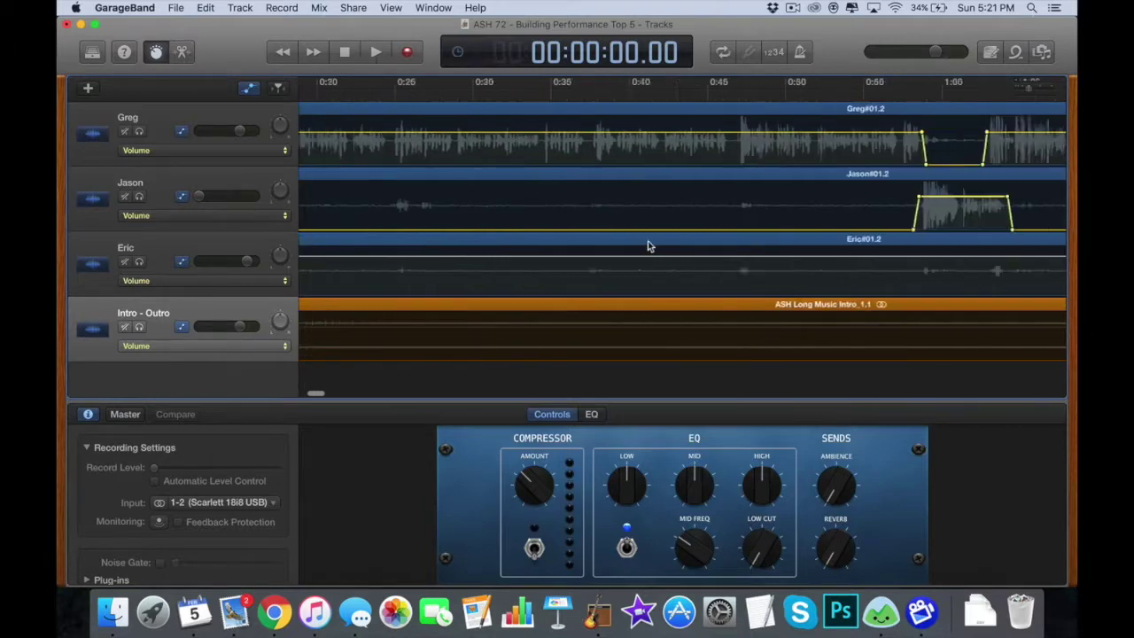
scroll(817, 196, "right", 20)
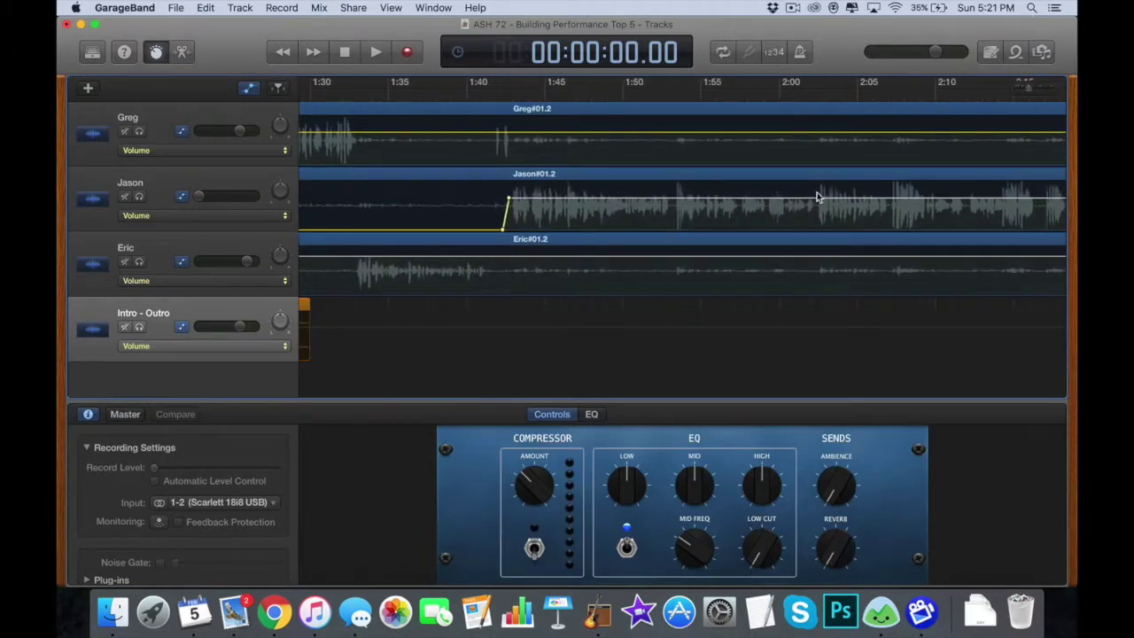
scroll(863, 164, "right", 5)
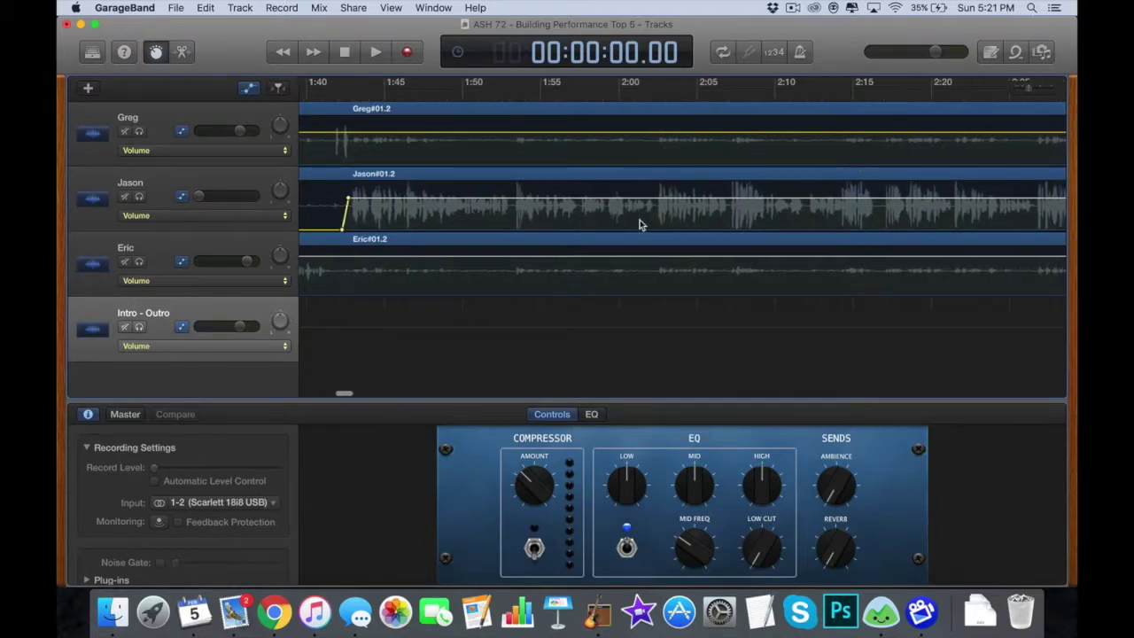
scroll(620, 226, "left", 4)
scroll(614, 230, "left", 20)
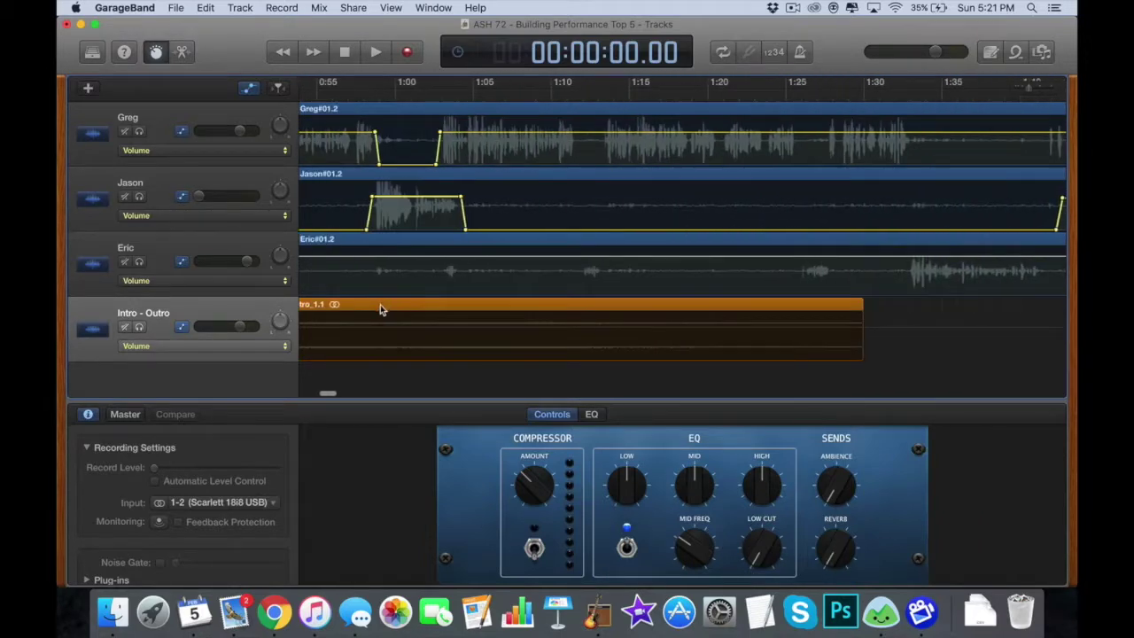
scroll(690, 265, "right", 20)
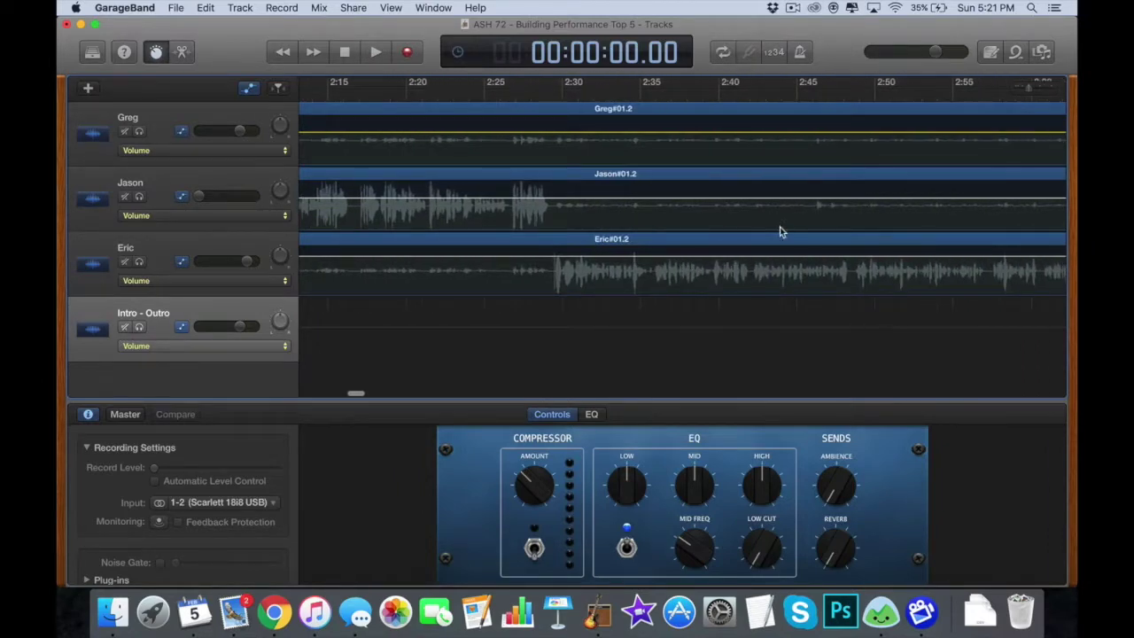
scroll(779, 230, "right", 20)
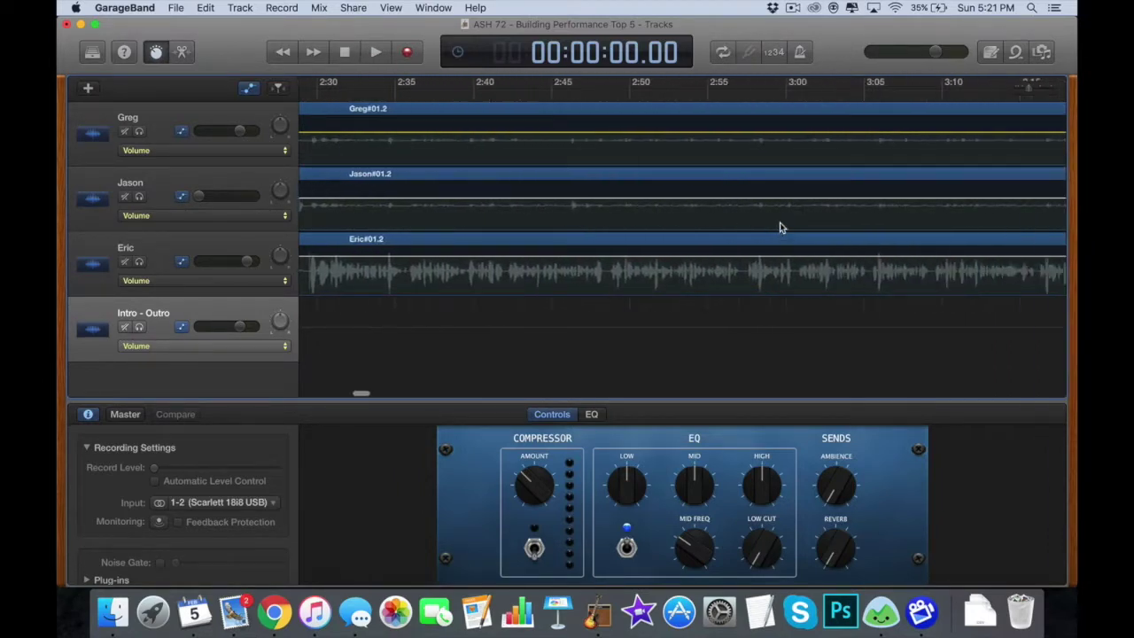
scroll(822, 188, "right", 20)
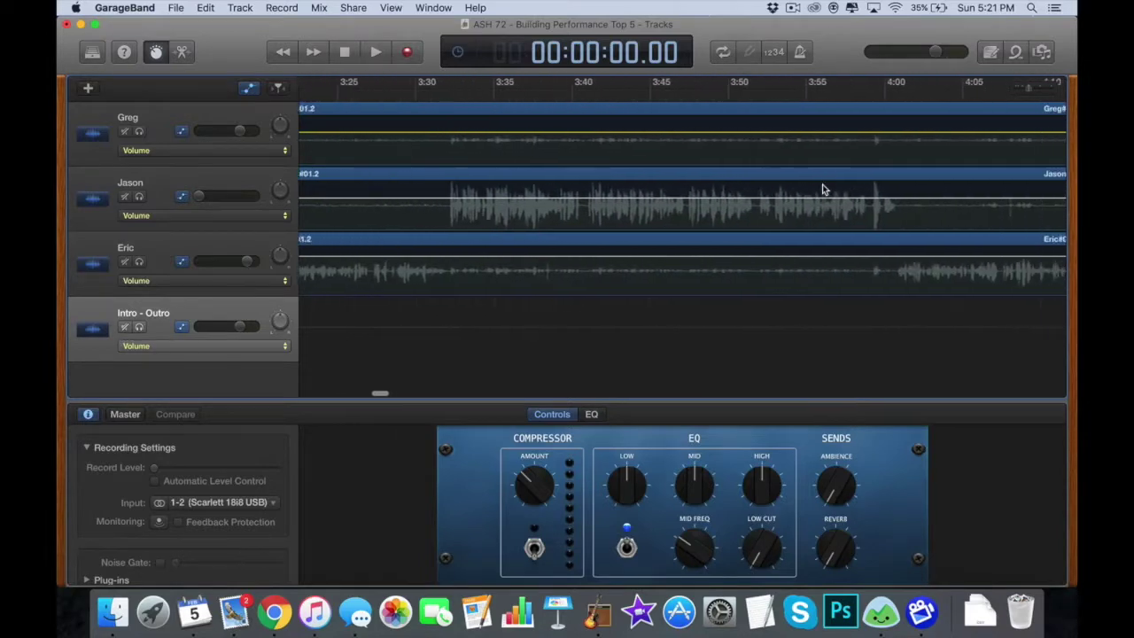
scroll(822, 188, "right", 3)
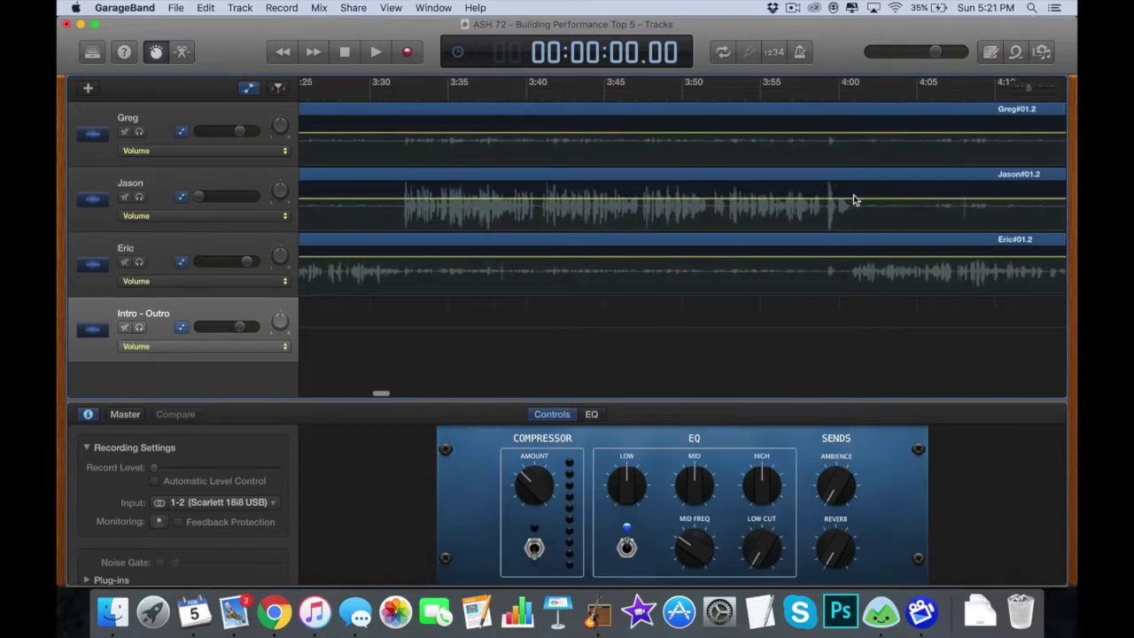
Split the Greg, Jason and Eric regions together at about 3:31
left_click(399, 112)
left_click(395, 175, "shift")
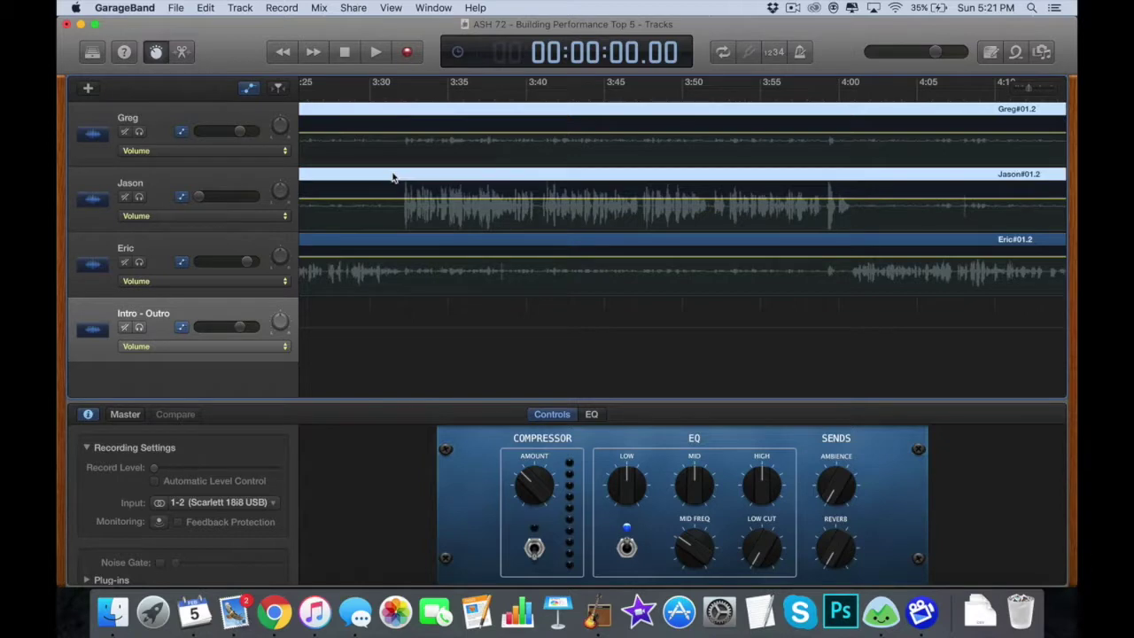
left_click(395, 241, "shift")
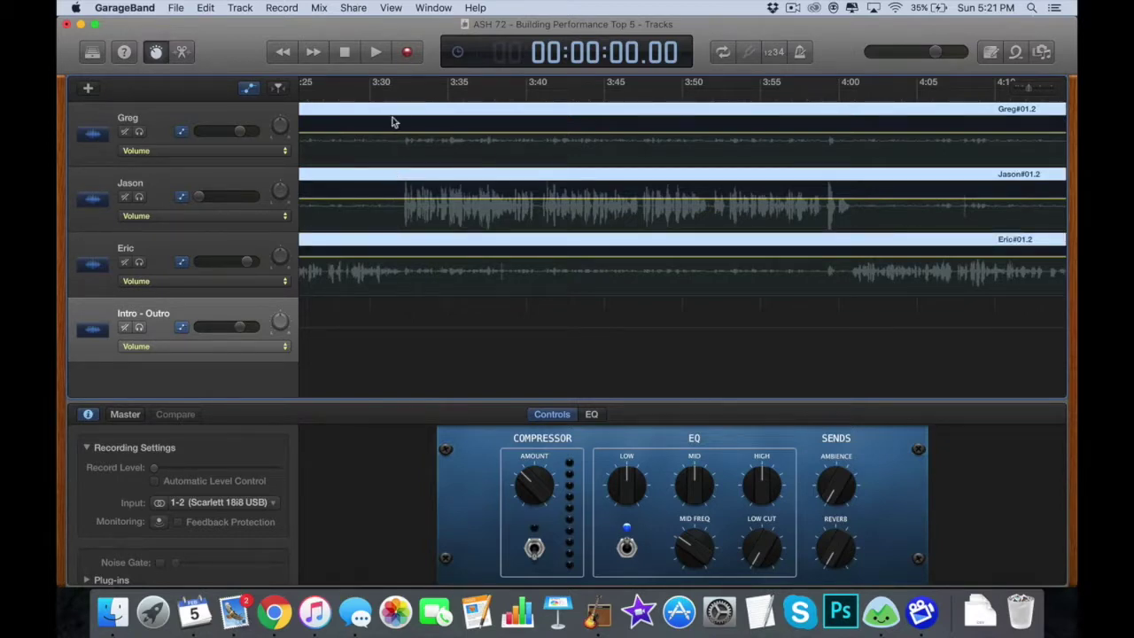
left_click_drag(387, 94, 402, 95)
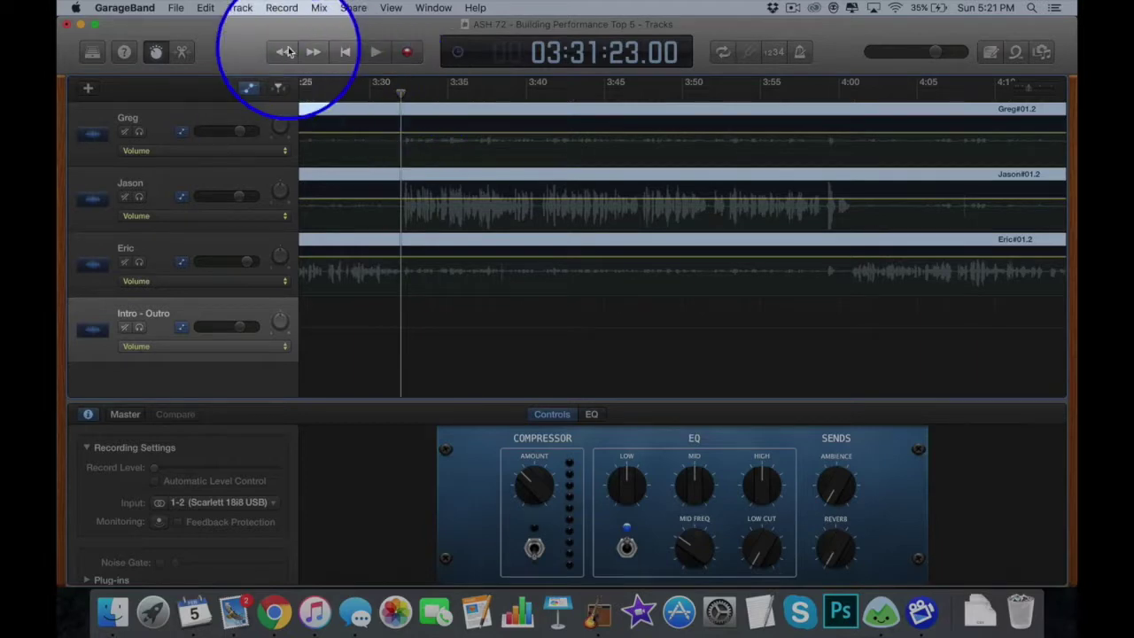
left_click(206, 8)
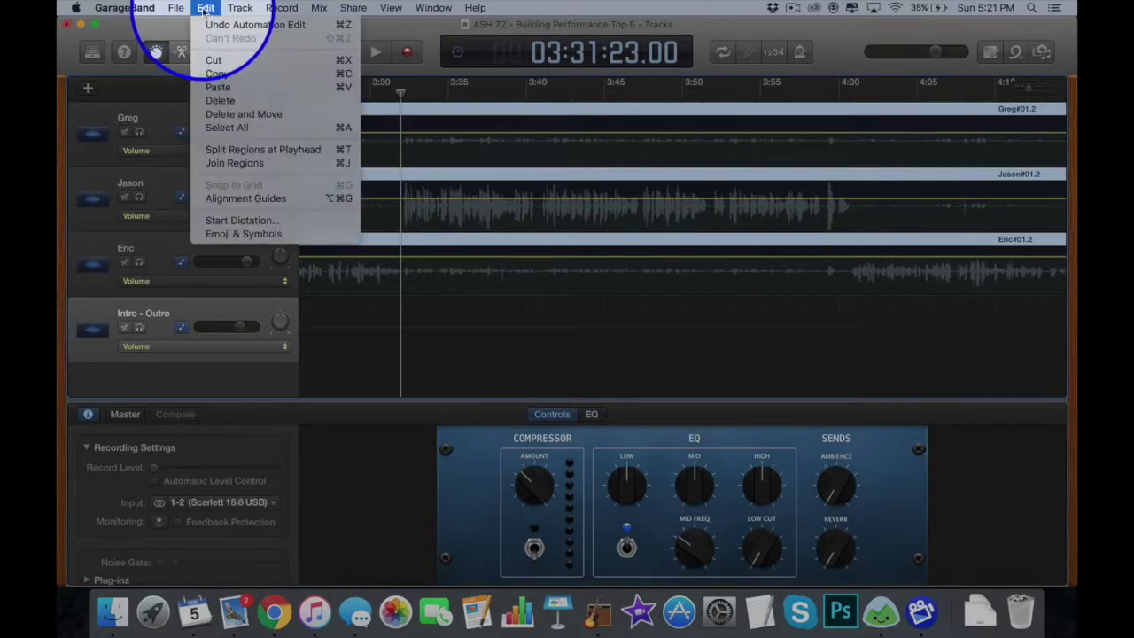
left_click(209, 149)
Split all three regions at 4:00 and select the three #01.5 middle pieces
left_click_drag(400, 95, 851, 114)
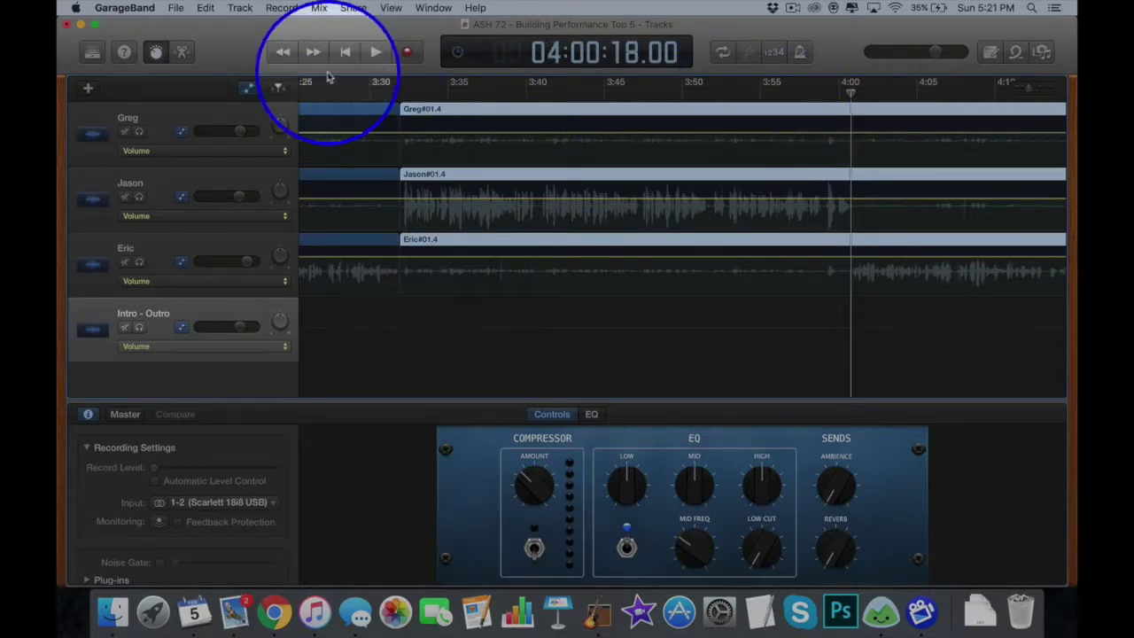
left_click(206, 8)
left_click(224, 150)
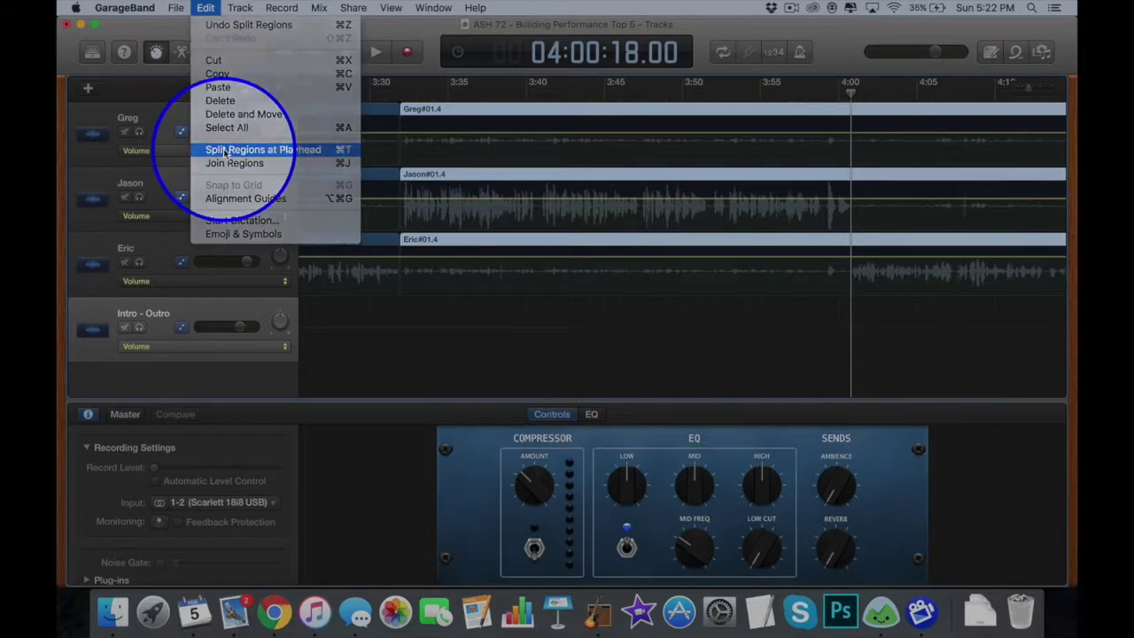
left_click(633, 114)
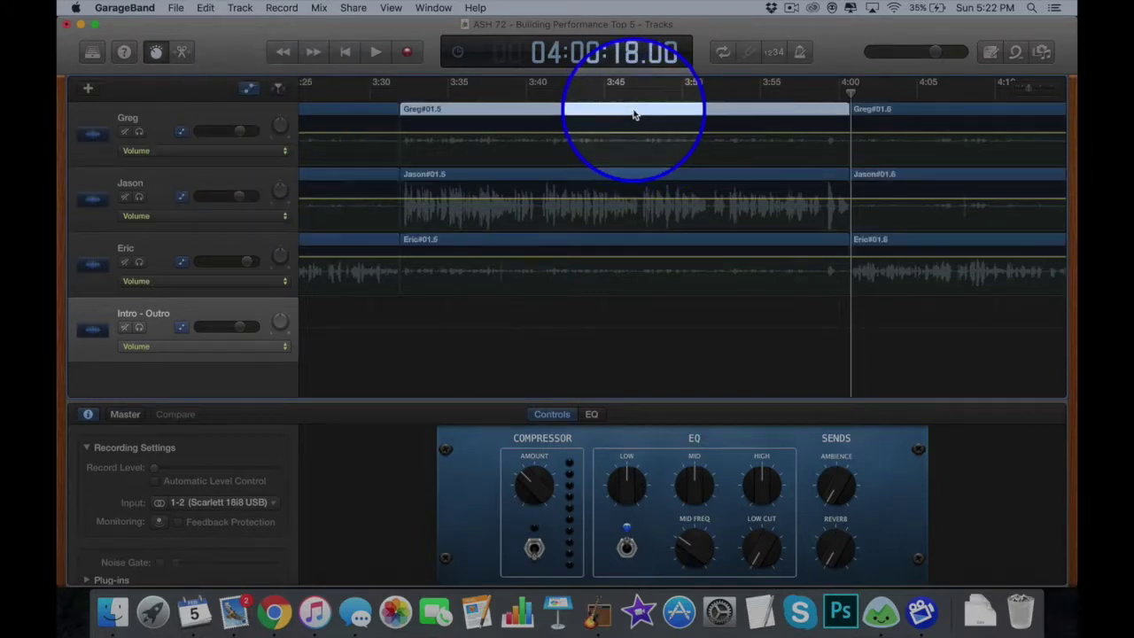
left_click(620, 175, "shift")
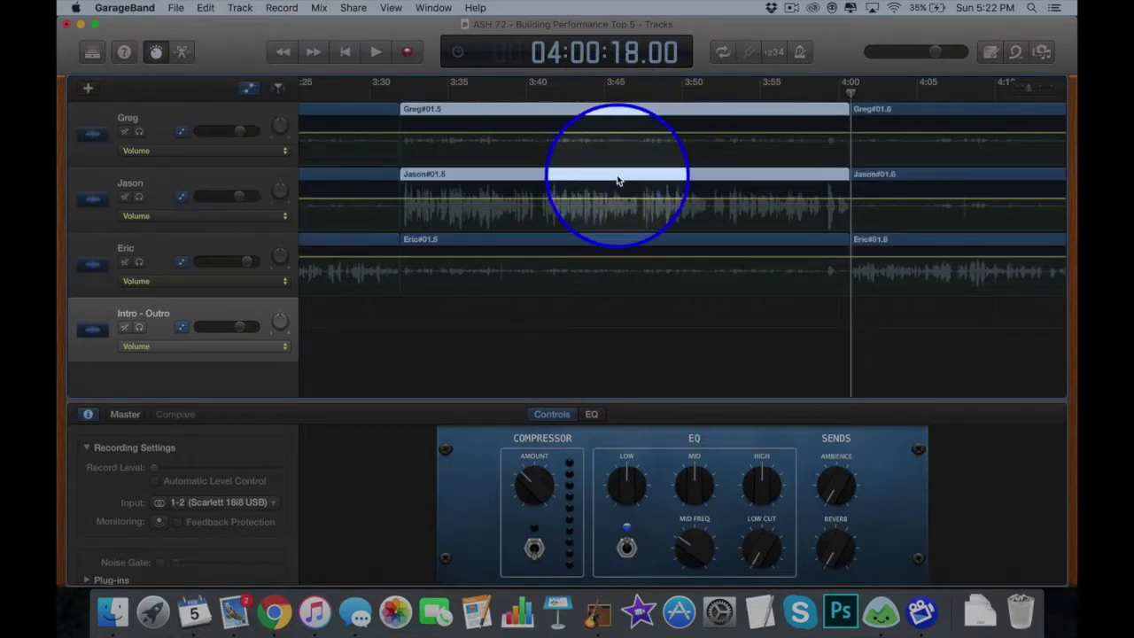
left_click(613, 237, "shift")
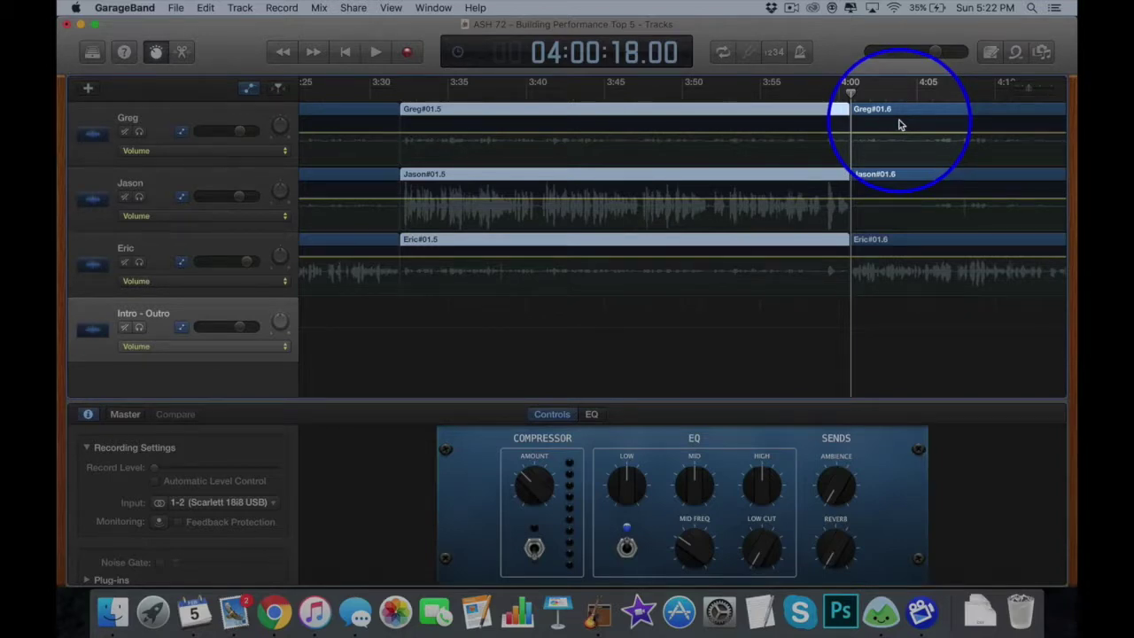
Delete the three middle sections between 3:31 and 4:00
key("Delete")
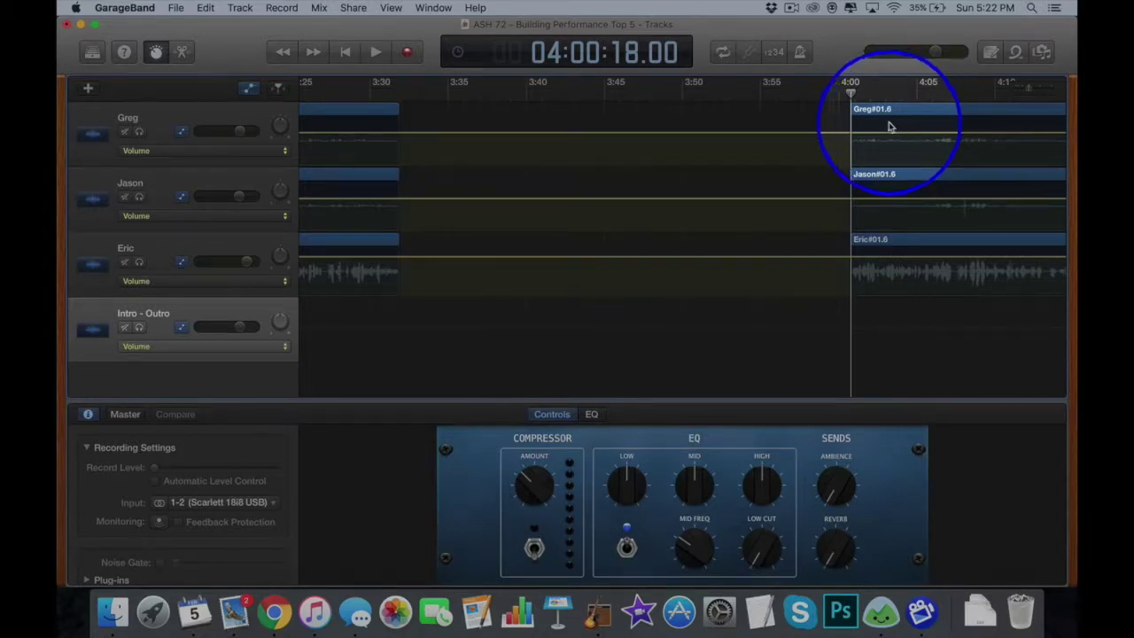
left_click(204, 8)
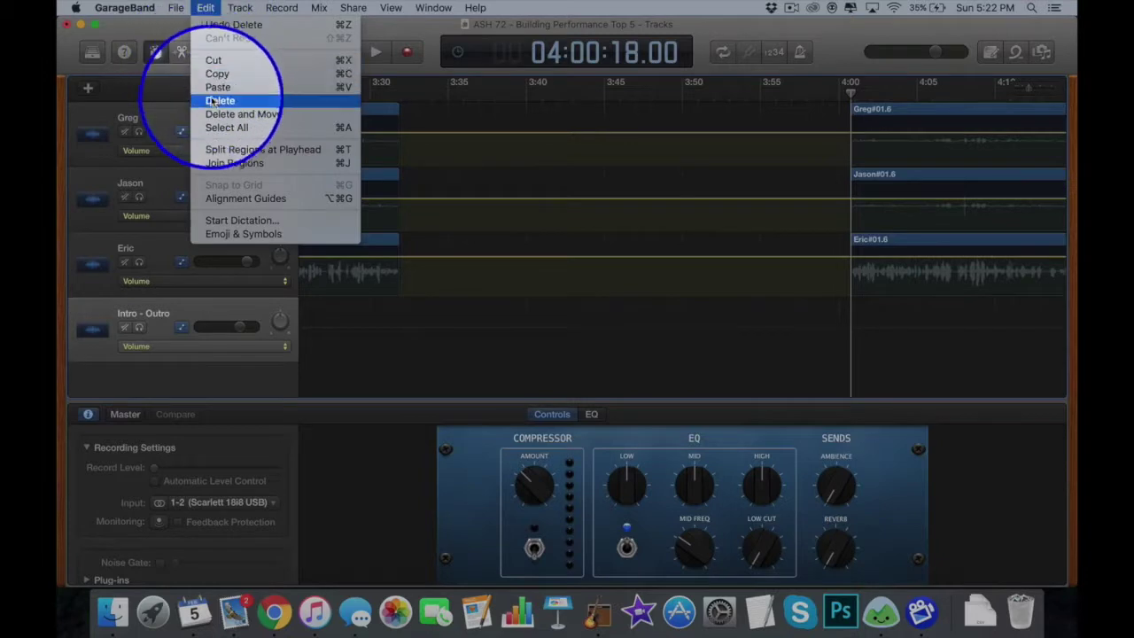
left_click(206, 24)
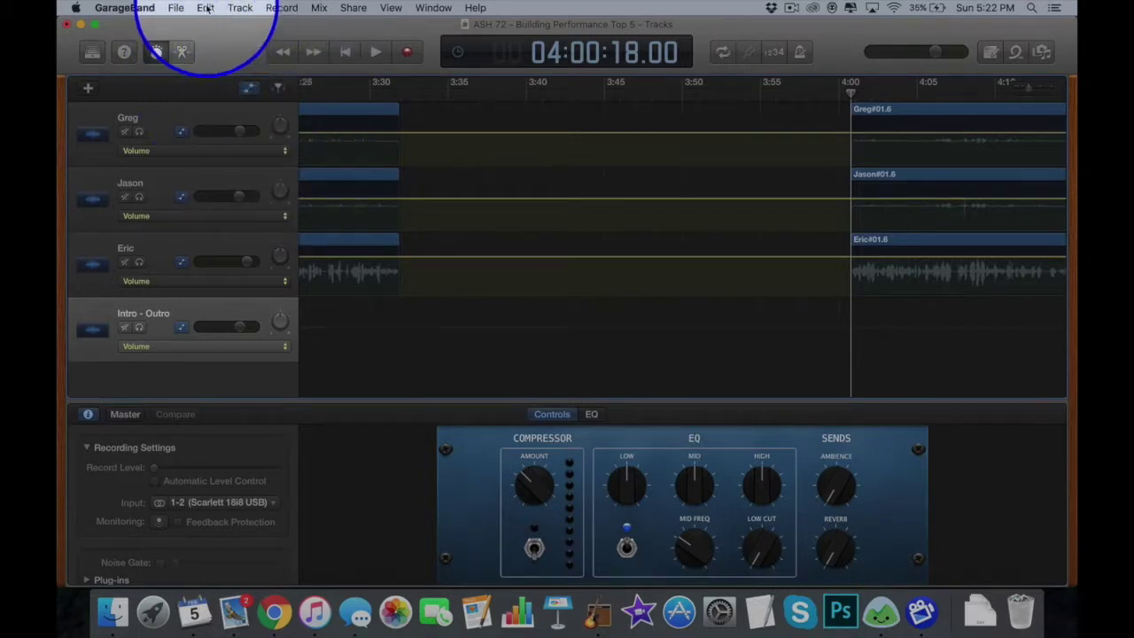
Undo the deletion and both splits, leaving one #01.2 region per speaker track
left_click(204, 8)
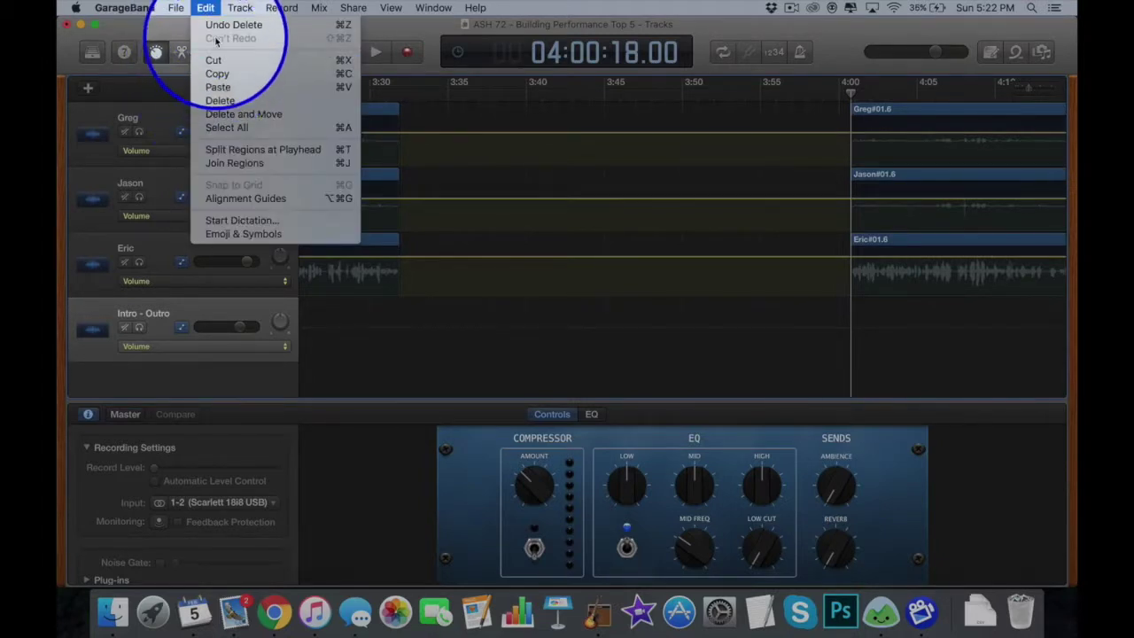
left_click(215, 25)
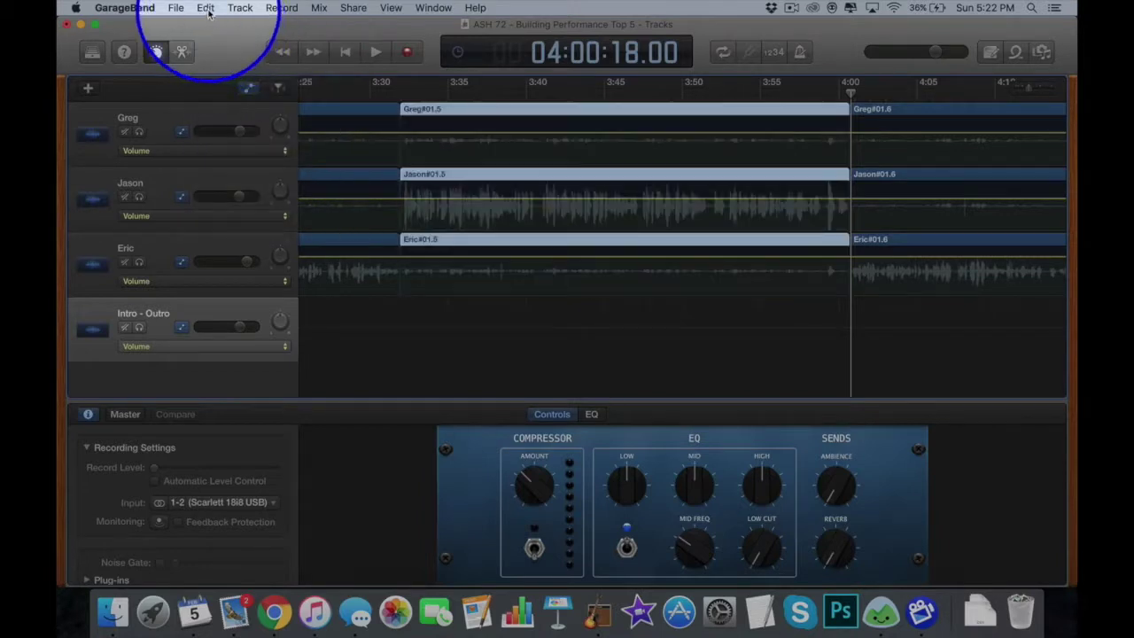
left_click(205, 8)
left_click(209, 24)
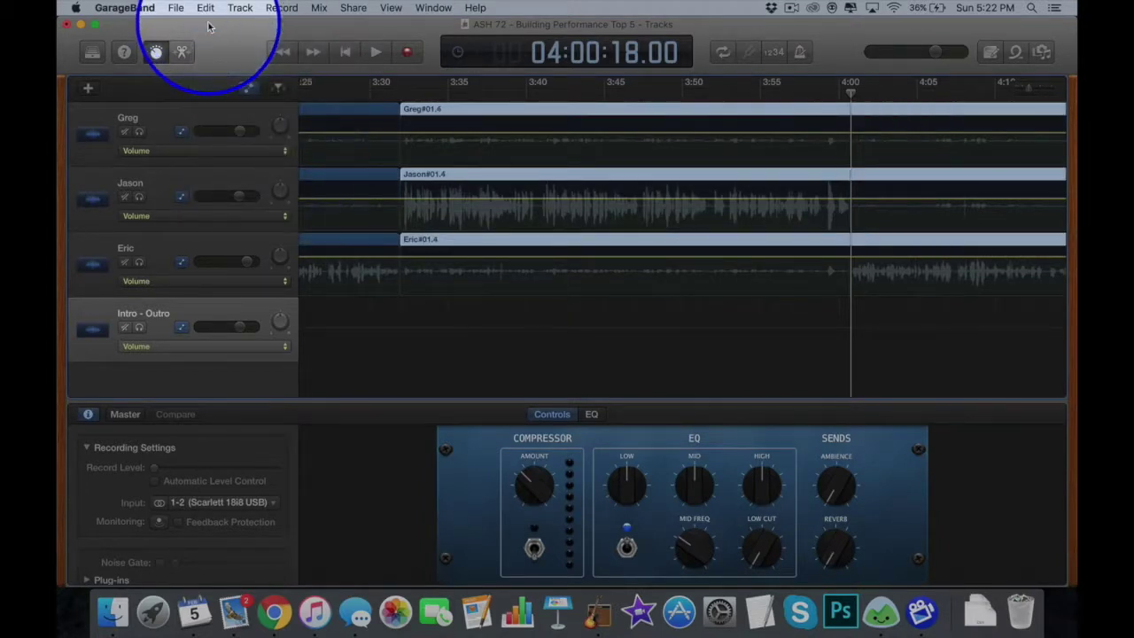
left_click(204, 8)
left_click(209, 25)
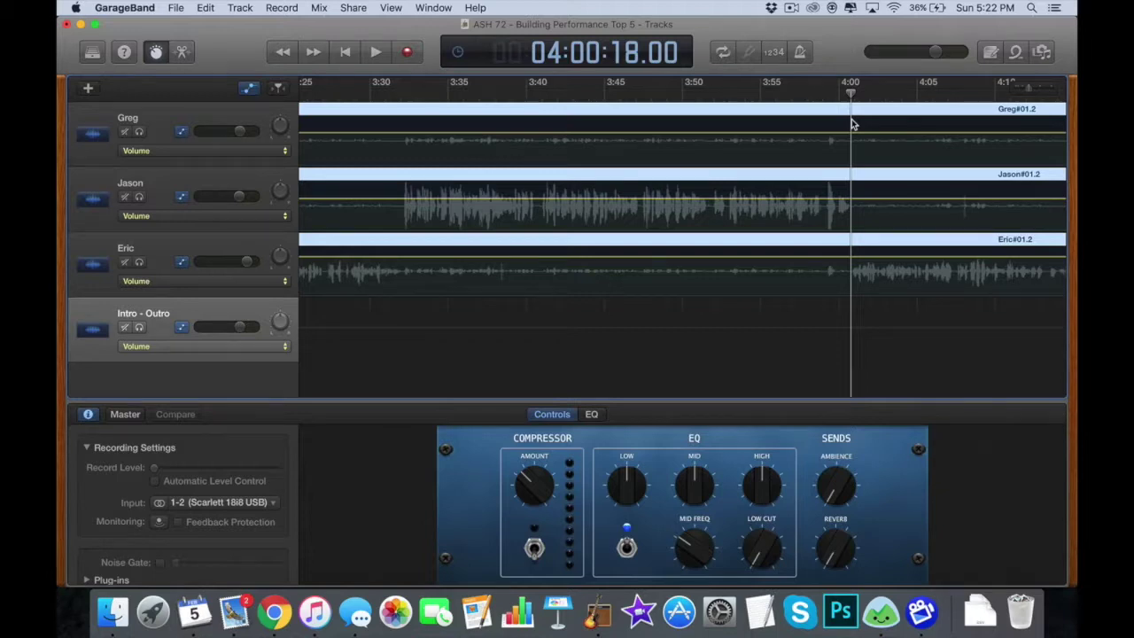
Scroll the tracks to about 4:10–4:50 and zoom the timeline in to one-second detail
scroll(850, 124, "right", 5)
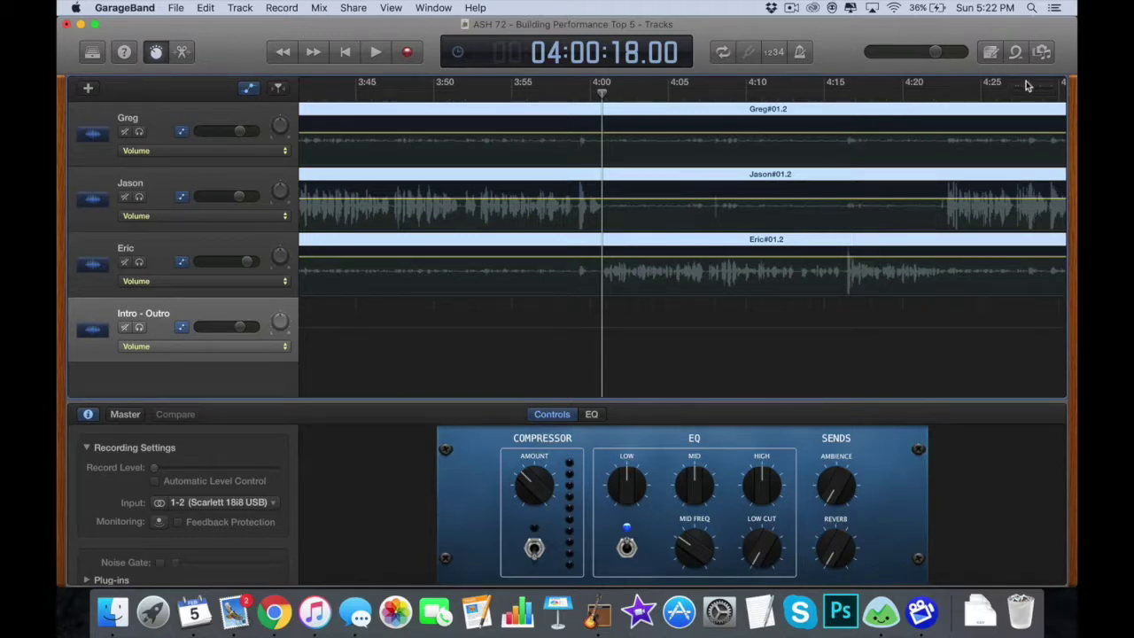
scroll(895, 157, "right", 7)
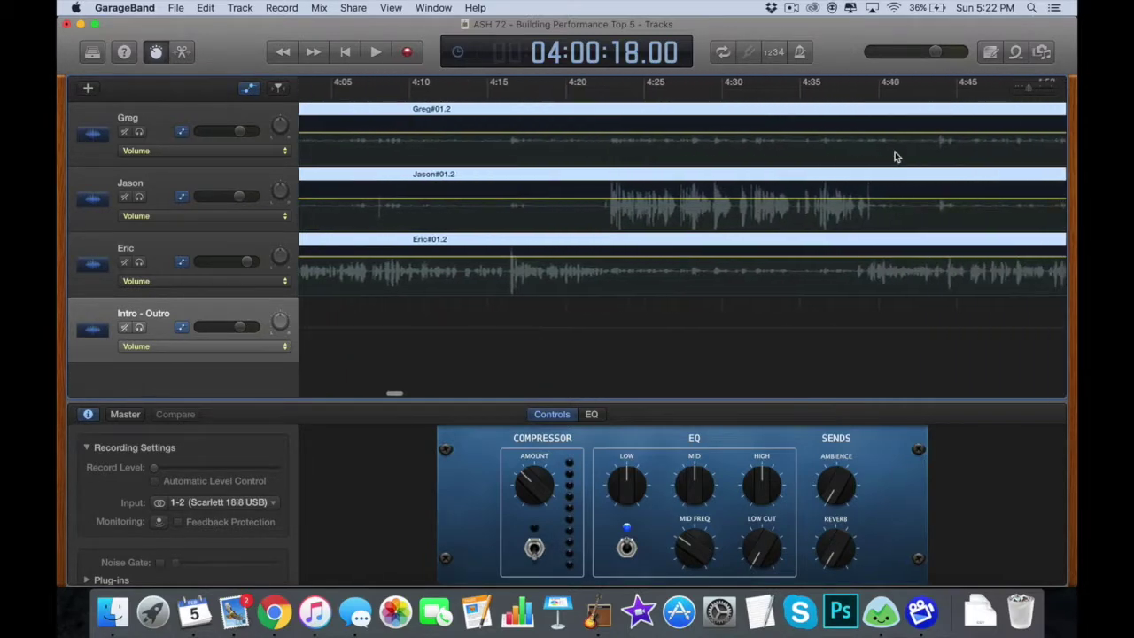
scroll(894, 156, "right", 2)
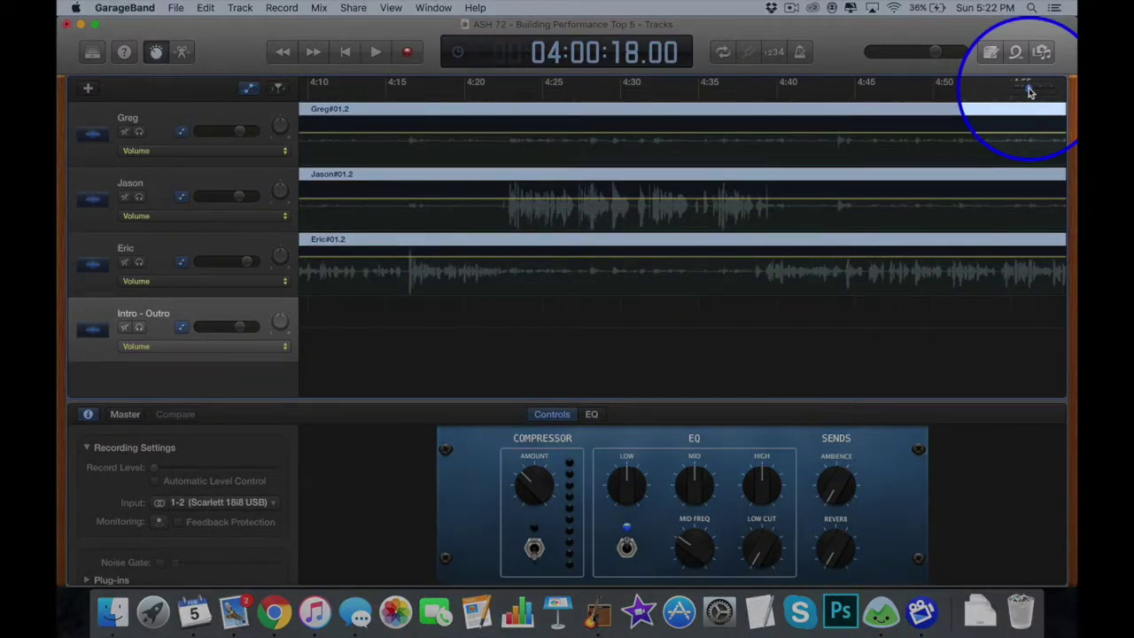
left_click_drag(1028, 92, 1043, 93)
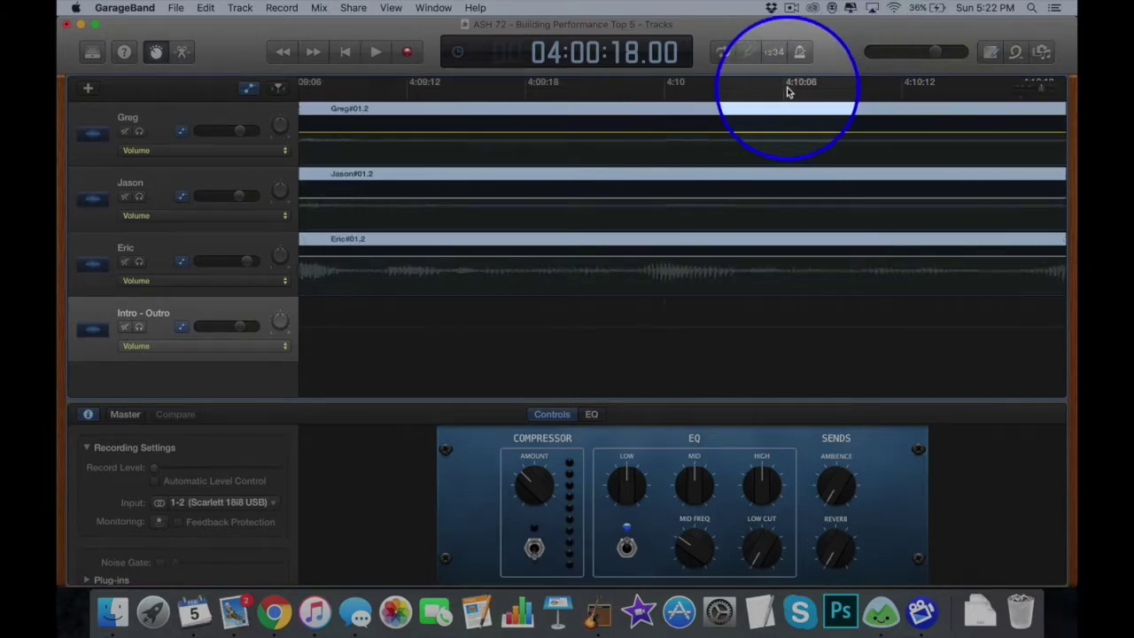
Scroll through 4:09–4:29 to inspect the Greg, Jason and Eric waveforms up close
scroll(840, 186, "right", 5)
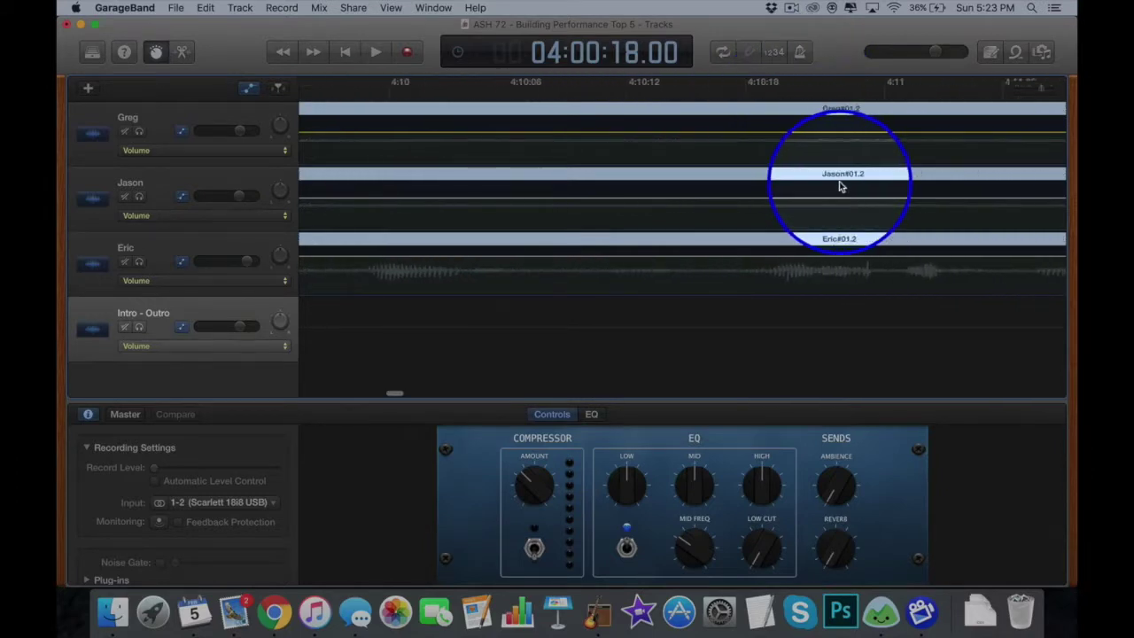
scroll(839, 186, "right", 10)
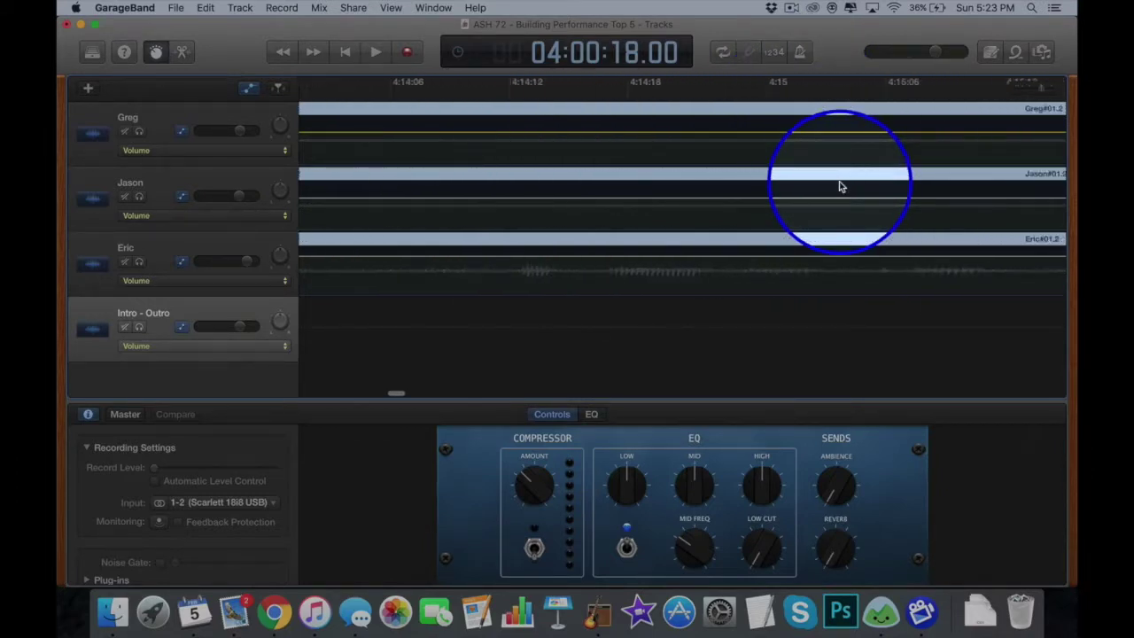
scroll(839, 186, "right", 10)
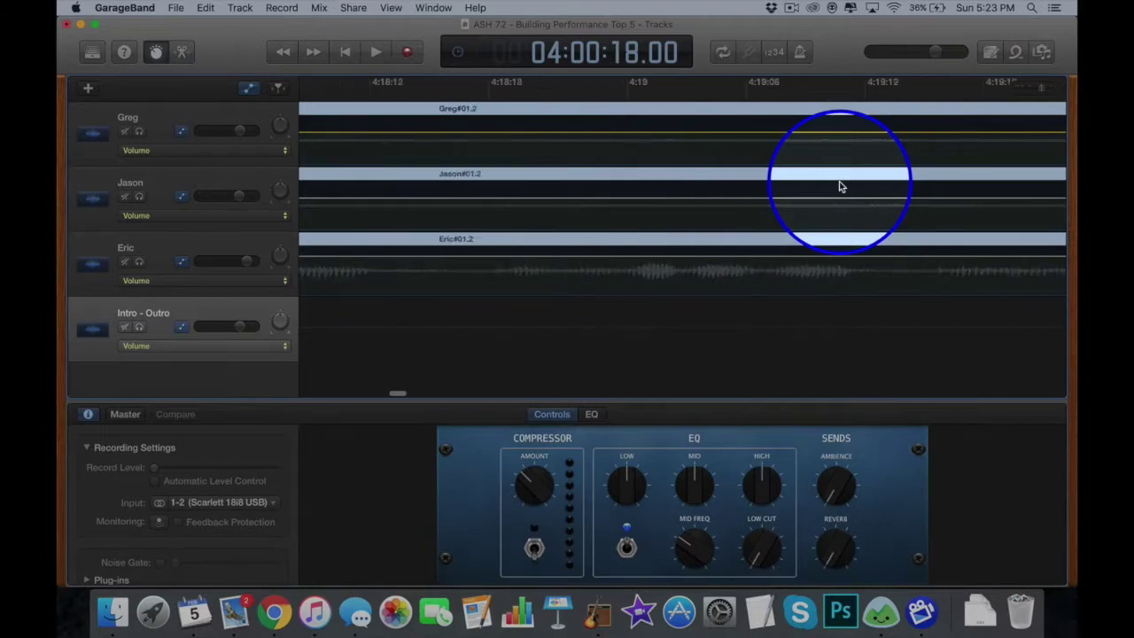
scroll(840, 186, "right", 10)
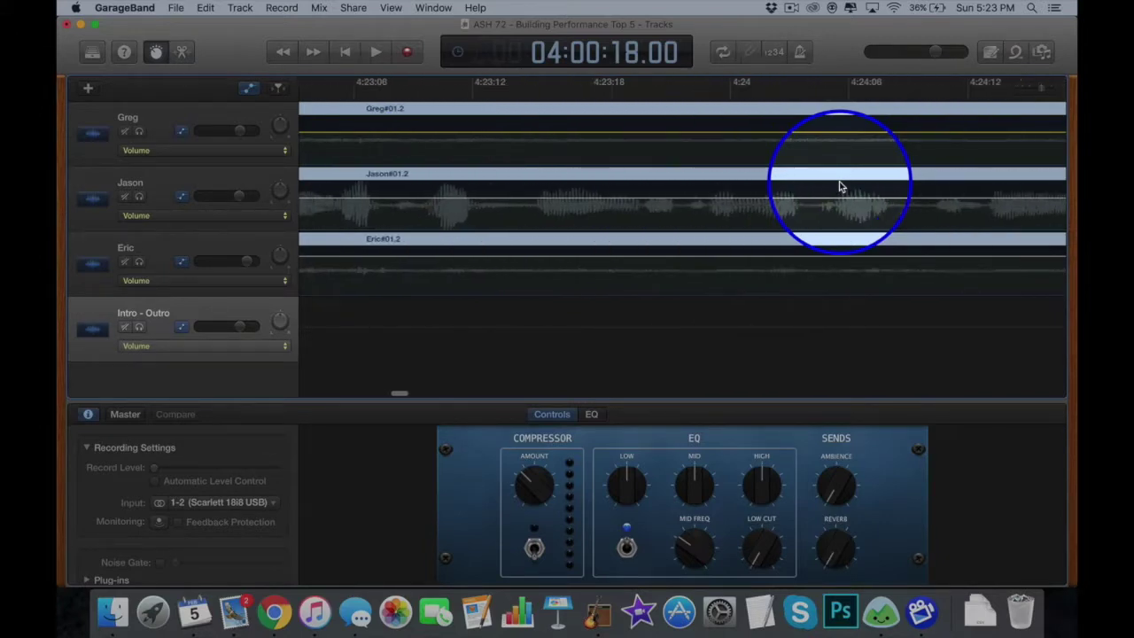
scroll(840, 186, "left", 5)
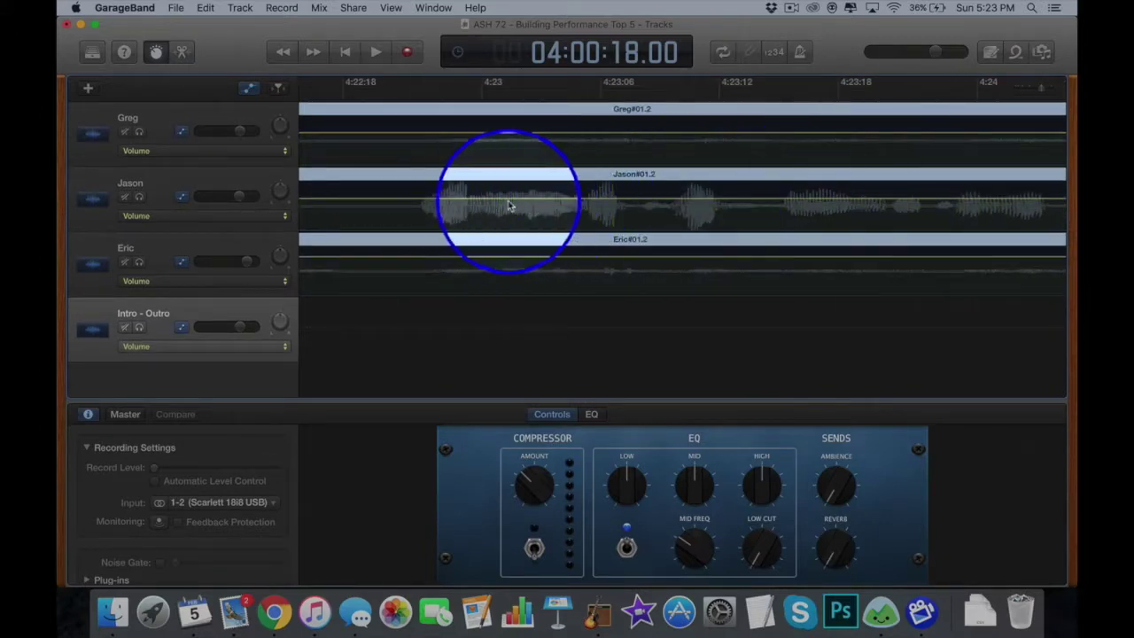
scroll(759, 203, "right", 2)
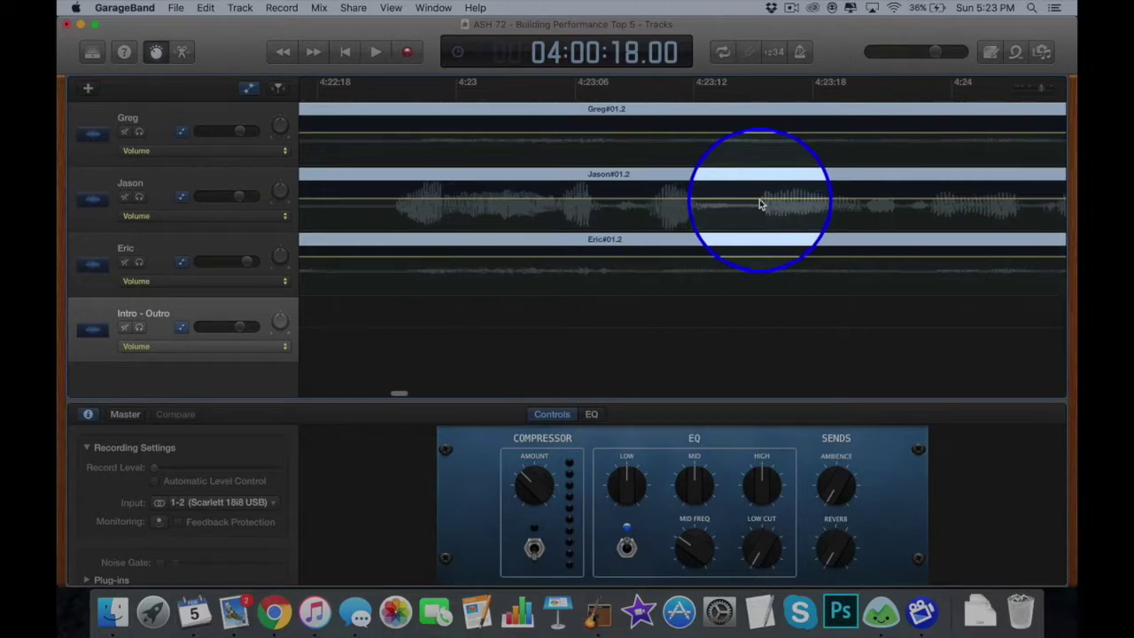
scroll(760, 203, "right", 4)
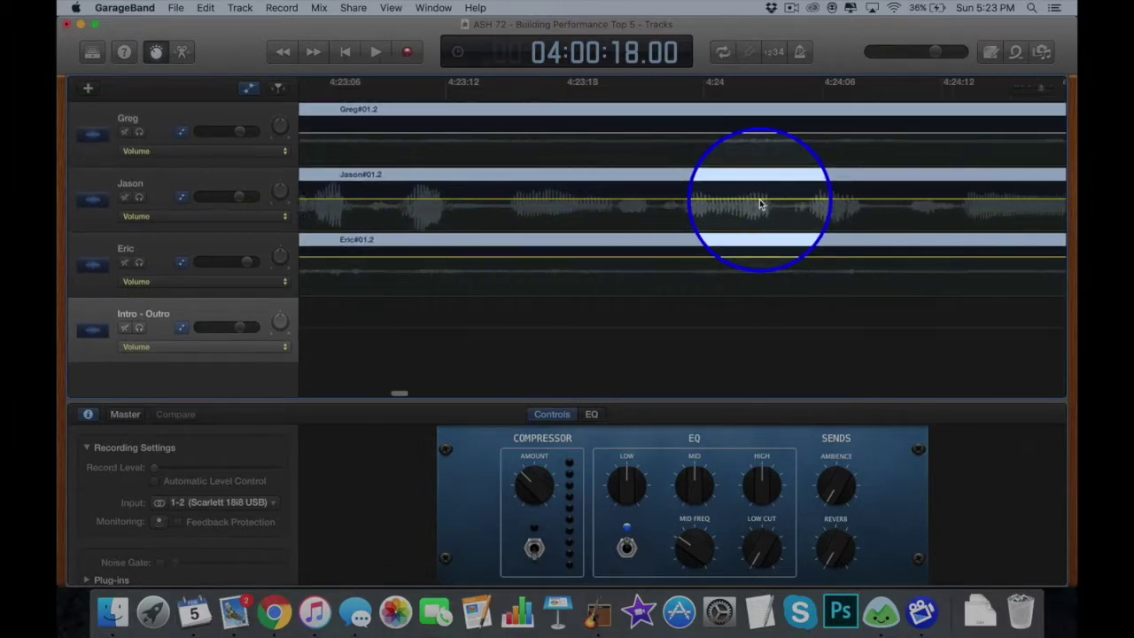
scroll(759, 204, "right", 3)
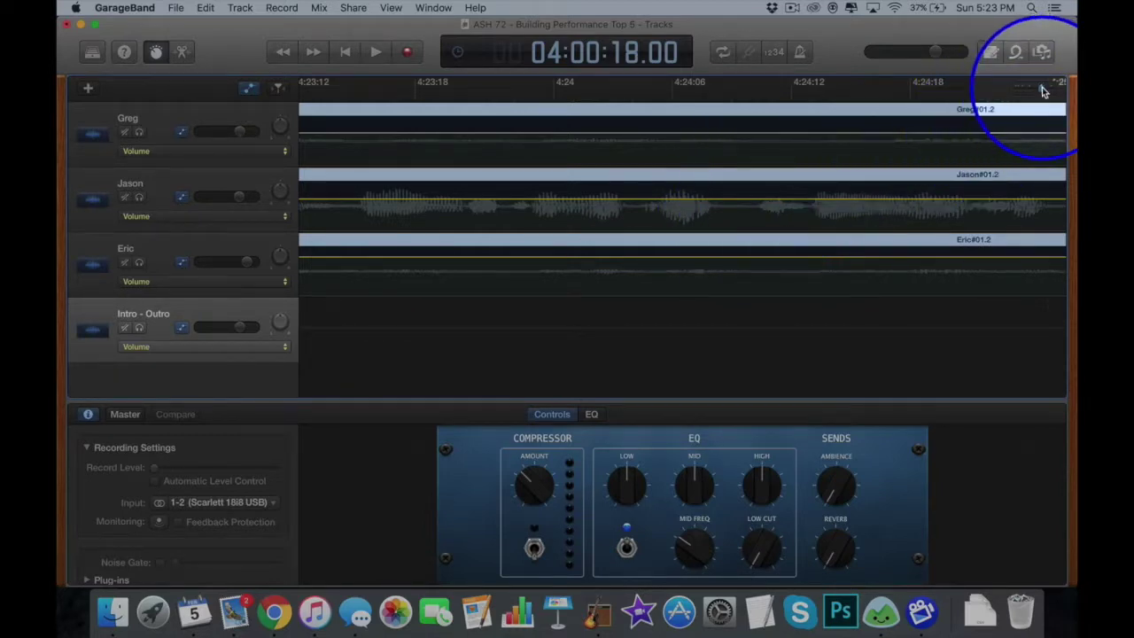
scroll(1044, 91, "right", 10)
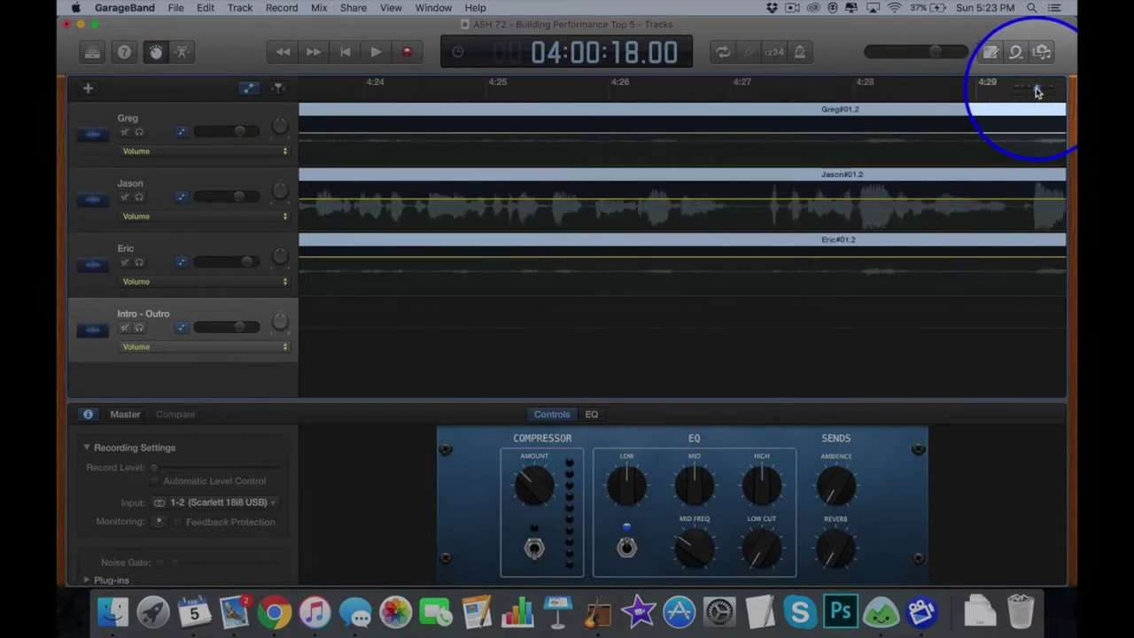
Zoom the timeline out and scroll right to the 5:20–5:50 stretch
left_click_drag(1034, 91, 1027, 93)
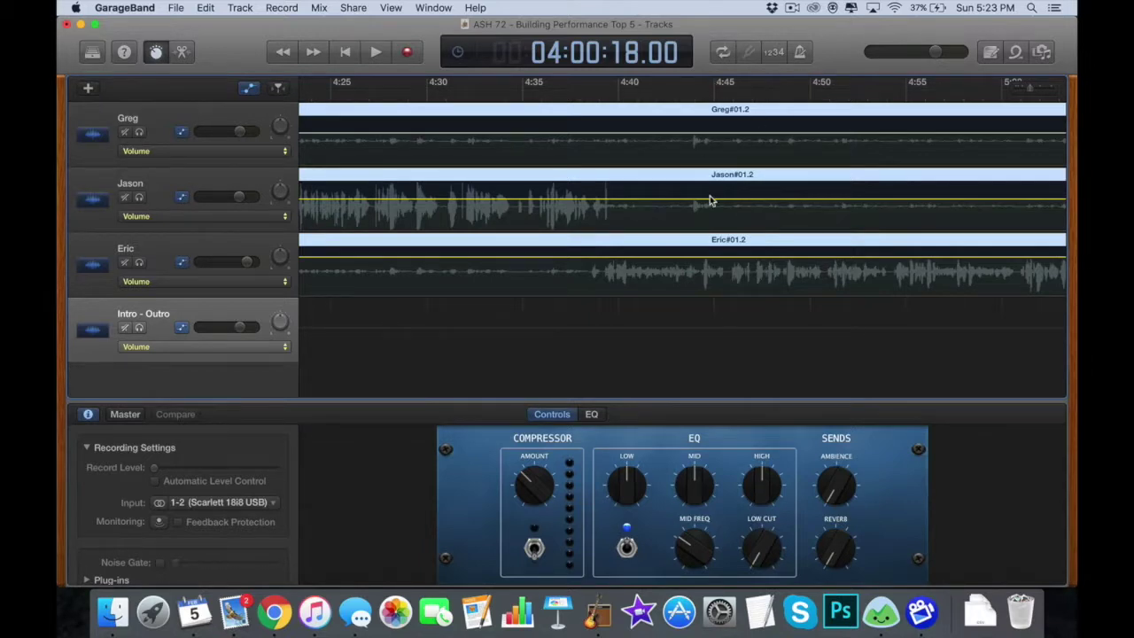
scroll(709, 200, "left", 10)
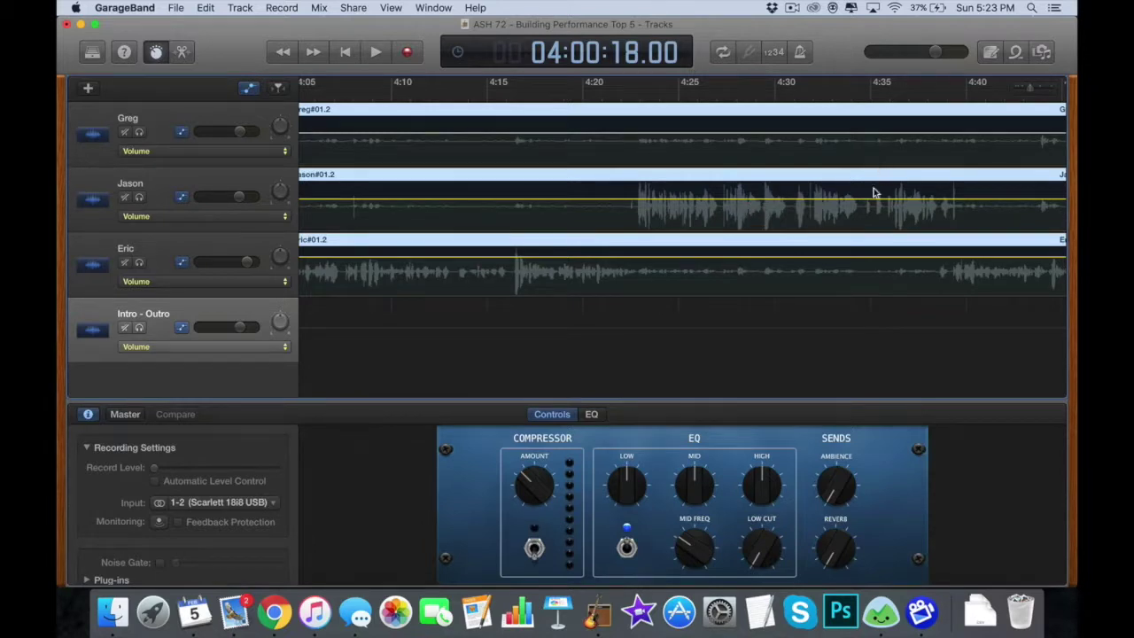
scroll(874, 192, "right", 10)
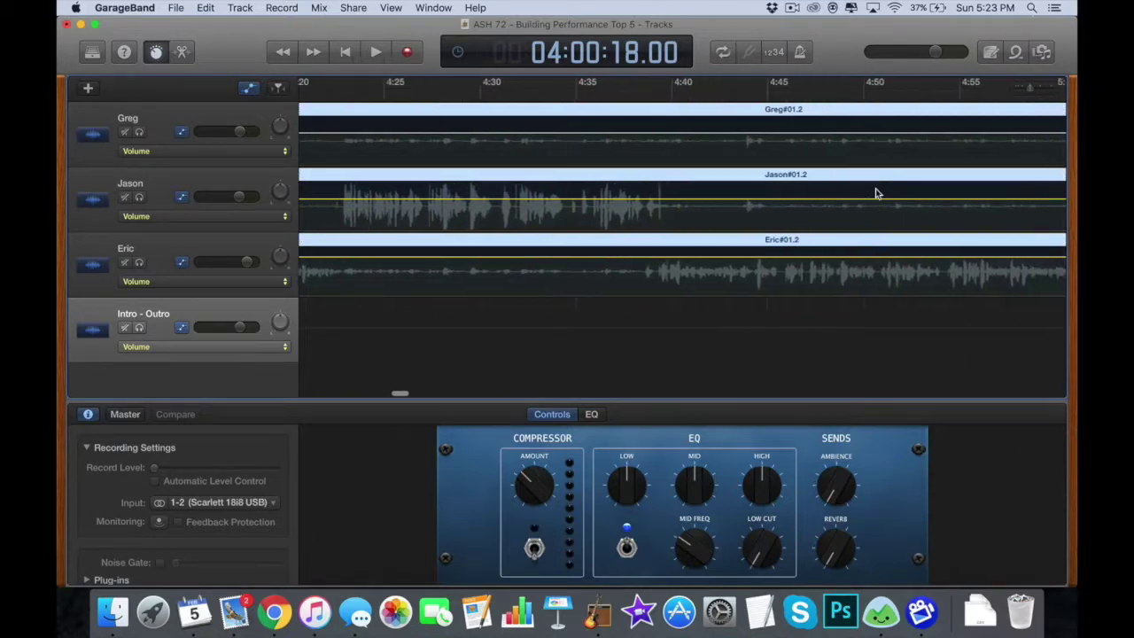
scroll(875, 193, "right", 20)
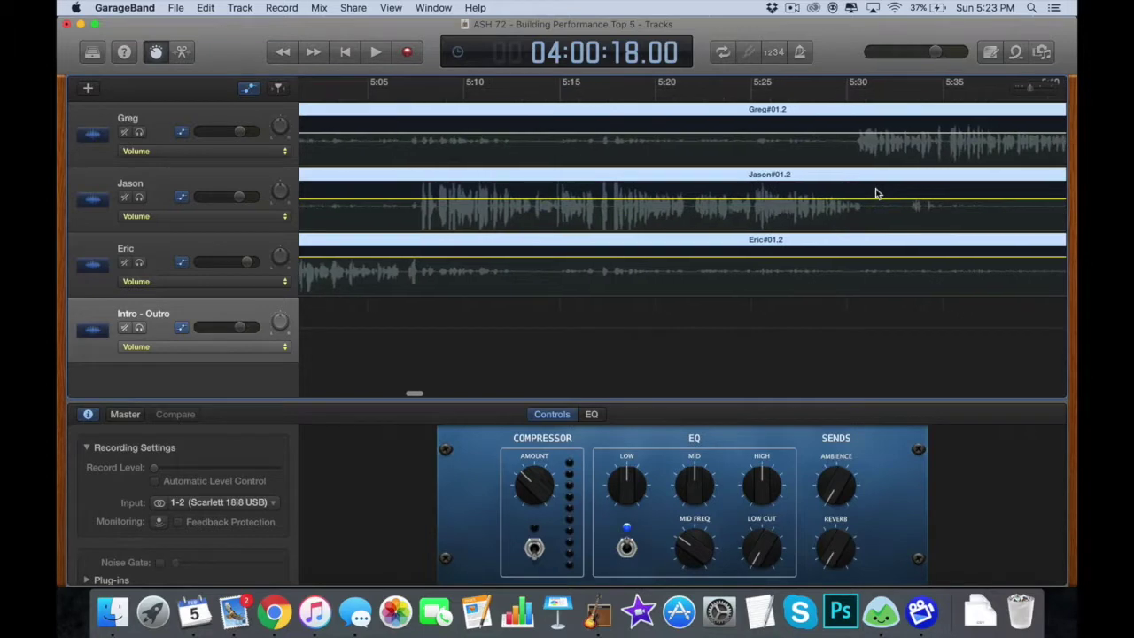
scroll(875, 192, "right", 1)
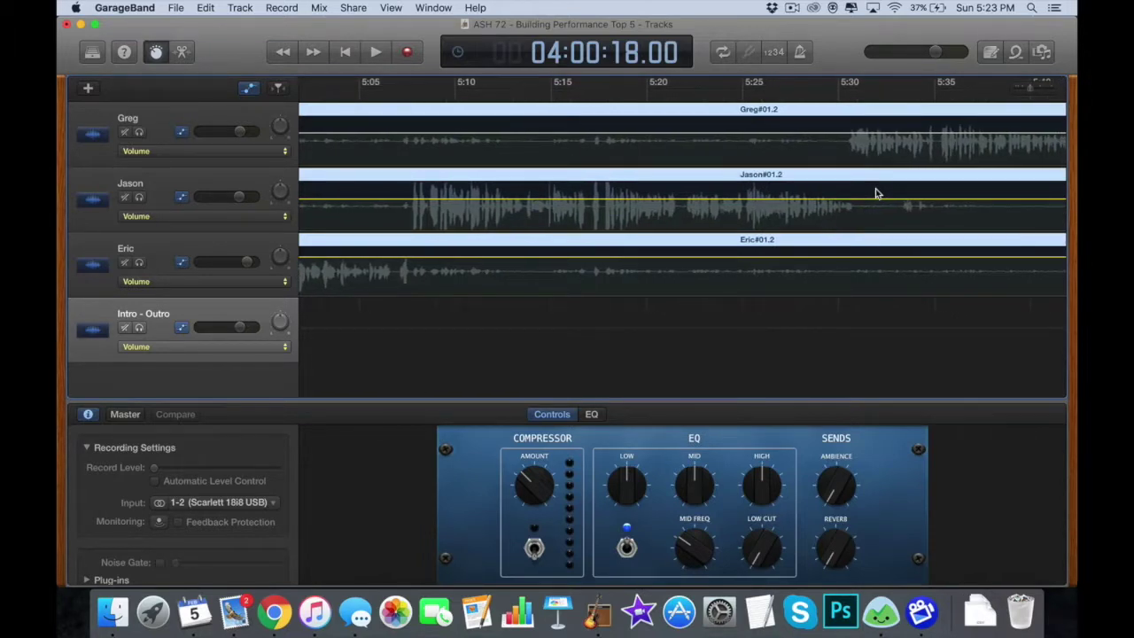
scroll(875, 192, "right", 10)
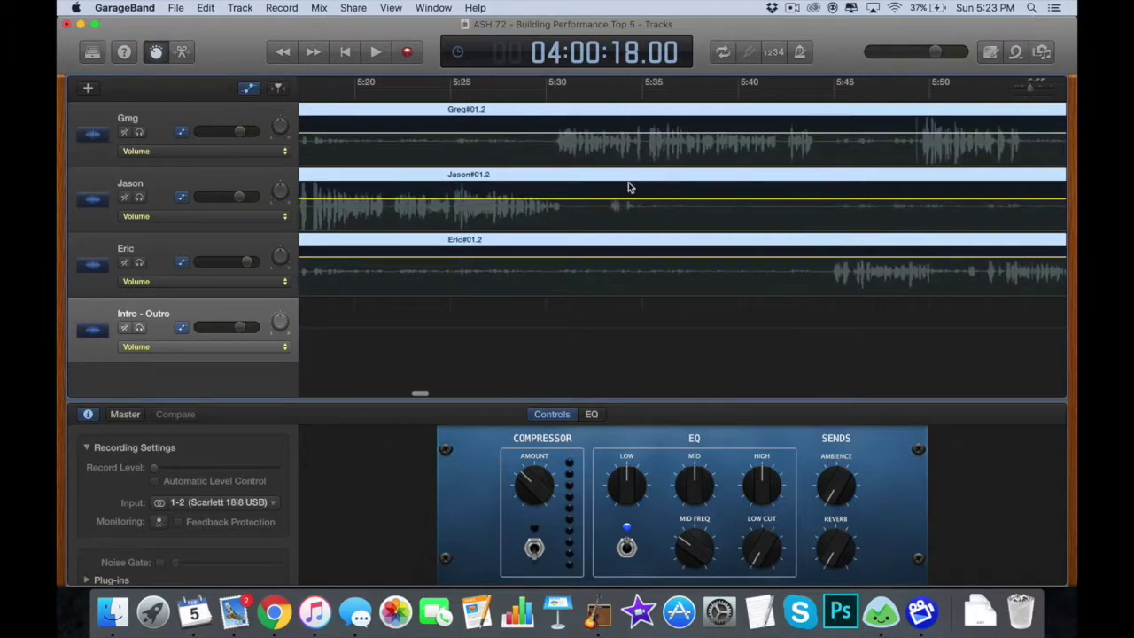
left_click(357, 9)
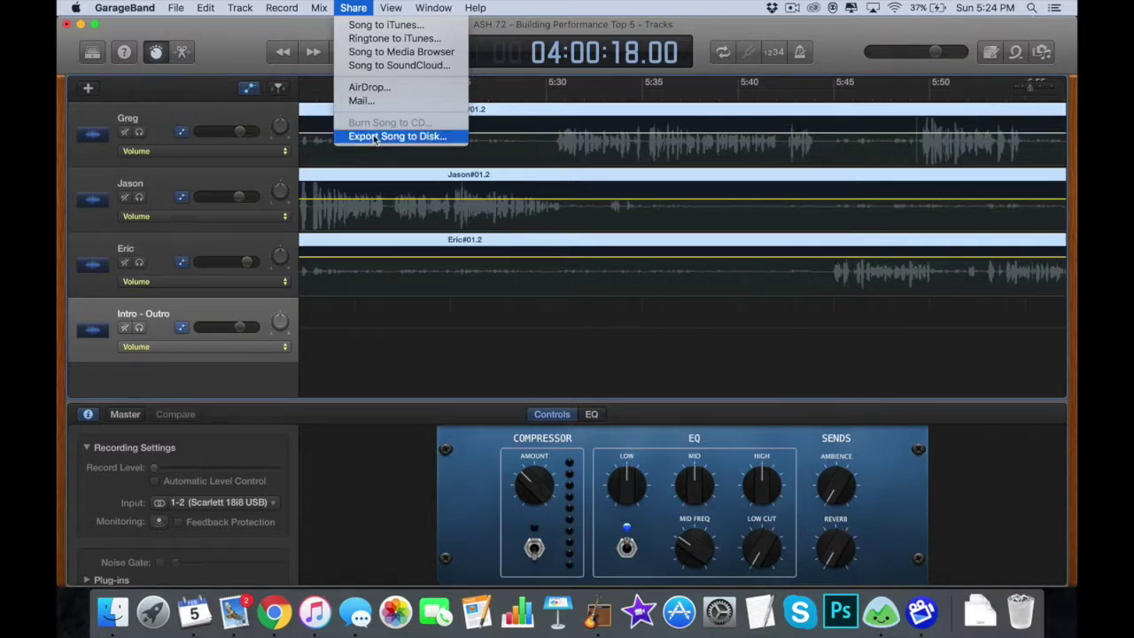
left_click(354, 8)
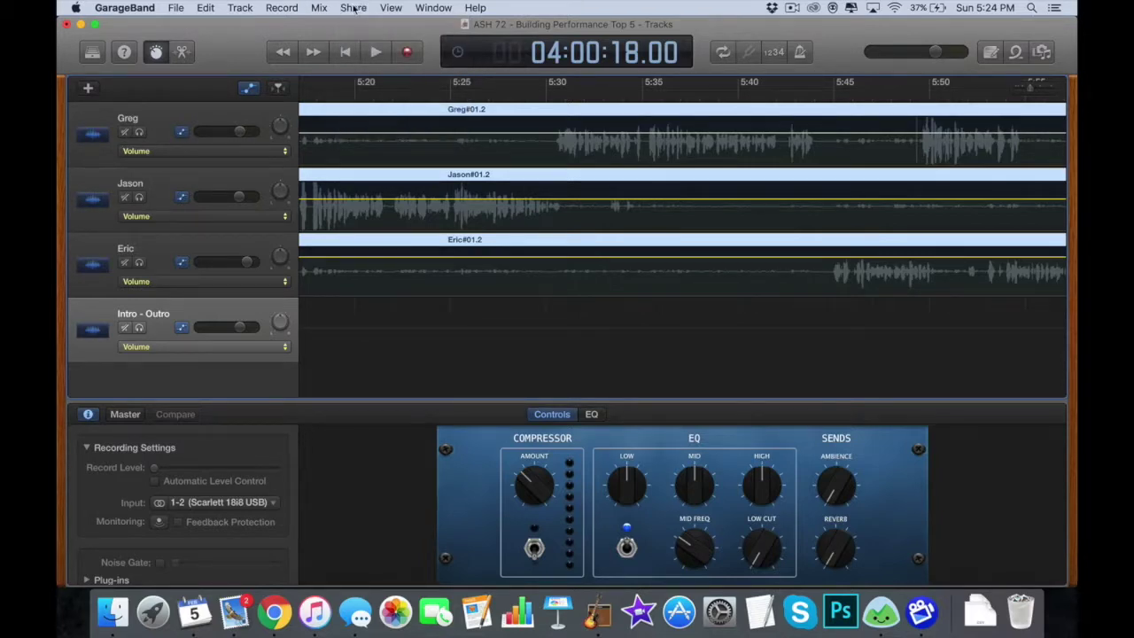